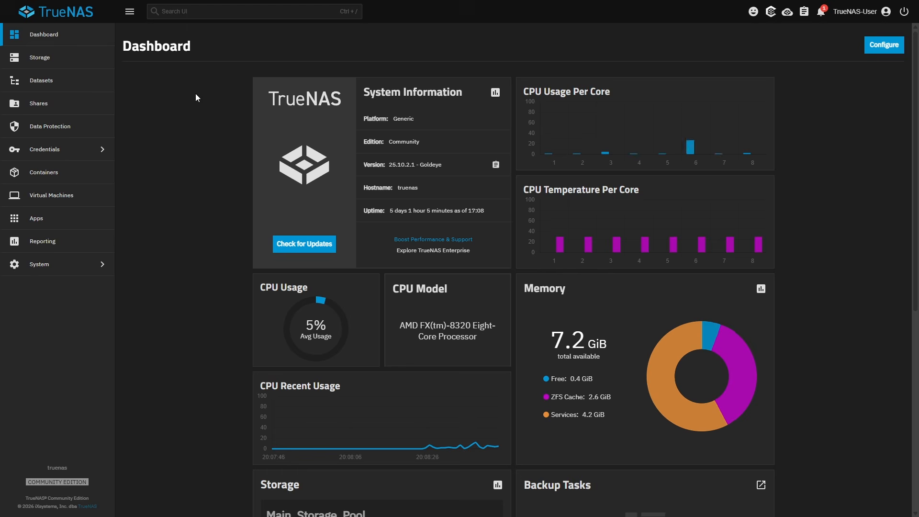
# - Create a dataset named Immich2 under Main_Storage_Pool with the Generic preset
pyautogui.click(95, 81)
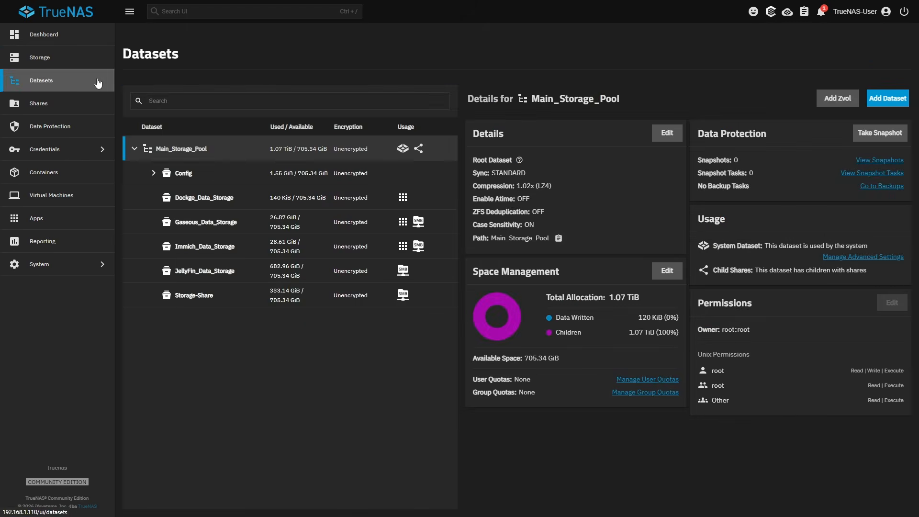
pyautogui.click(201, 151)
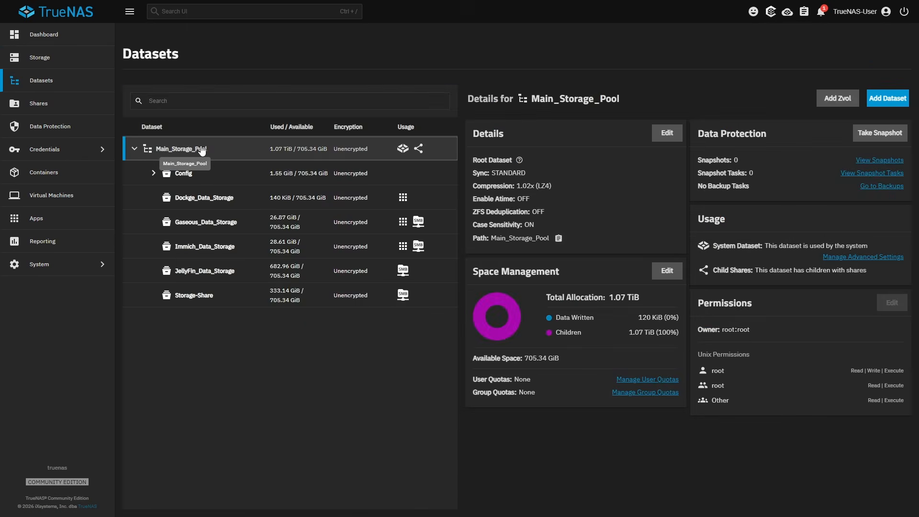
pyautogui.click(884, 106)
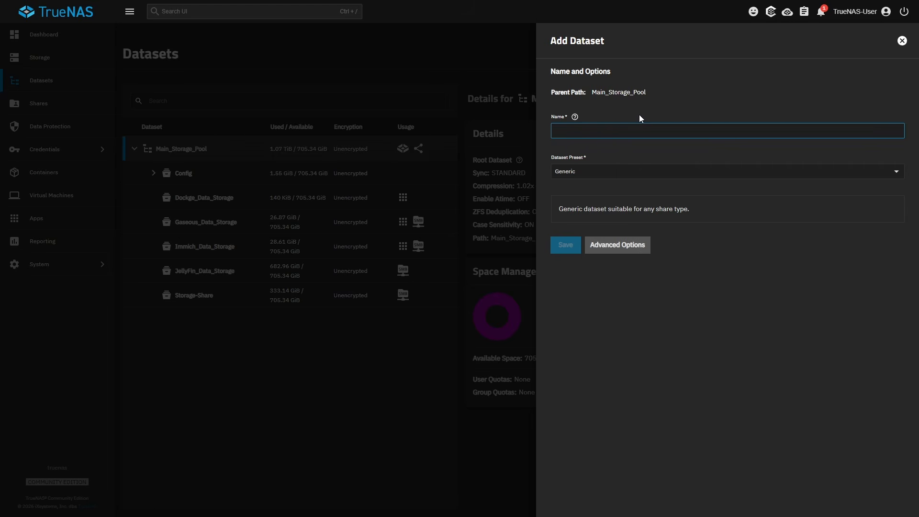
pyautogui.write('Immich2')
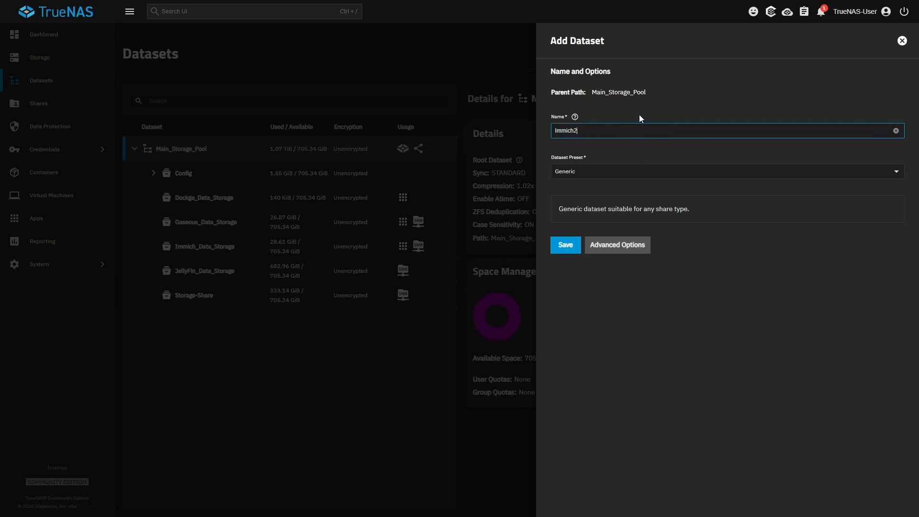
pyautogui.click(567, 246)
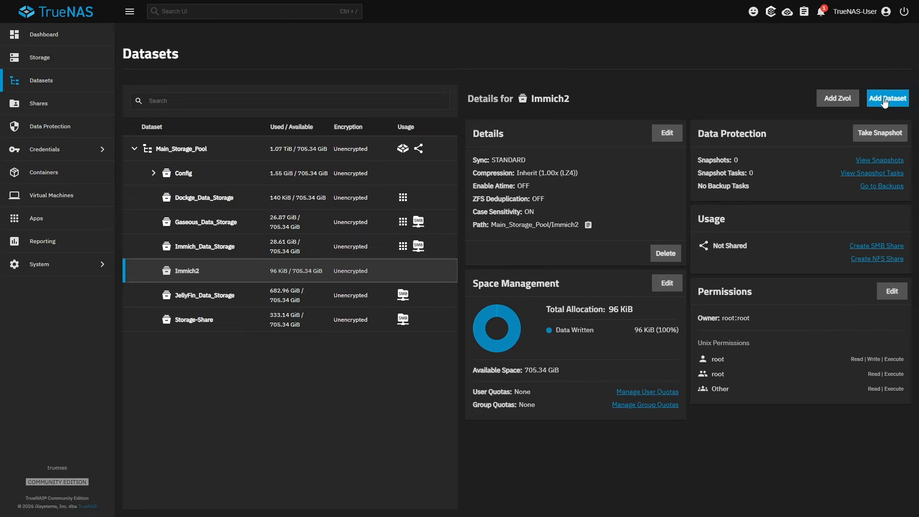
# - Add a child dataset named Data_Storage to the Immich2 dataset
pyautogui.click(879, 100)
pyautogui.click(636, 132)
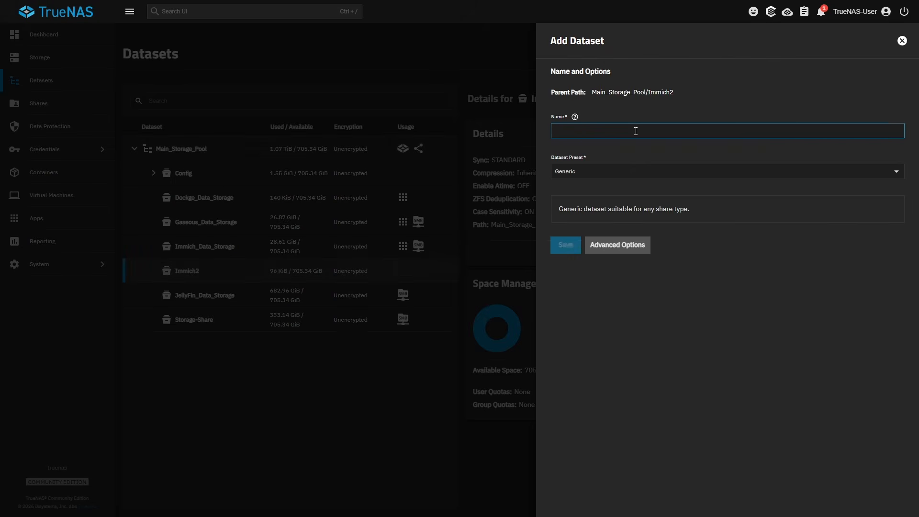
pyautogui.write('Data_Storage')
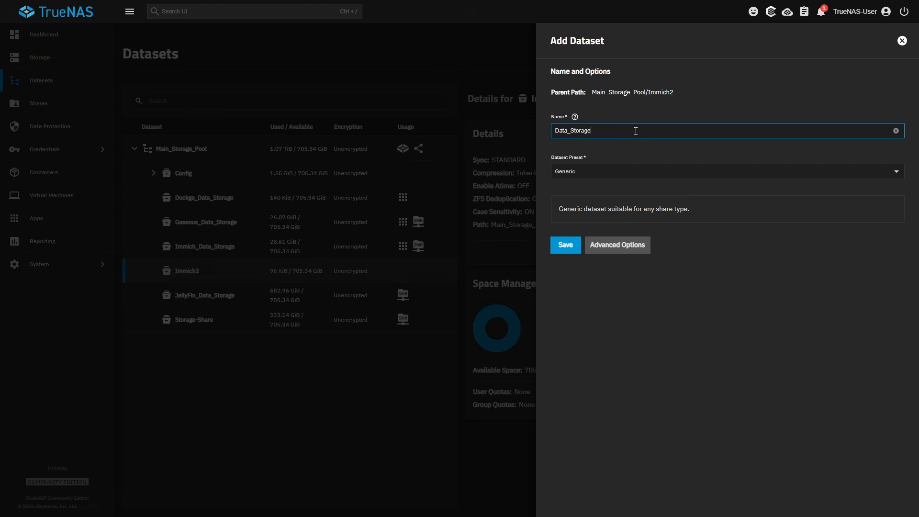
pyautogui.click(572, 246)
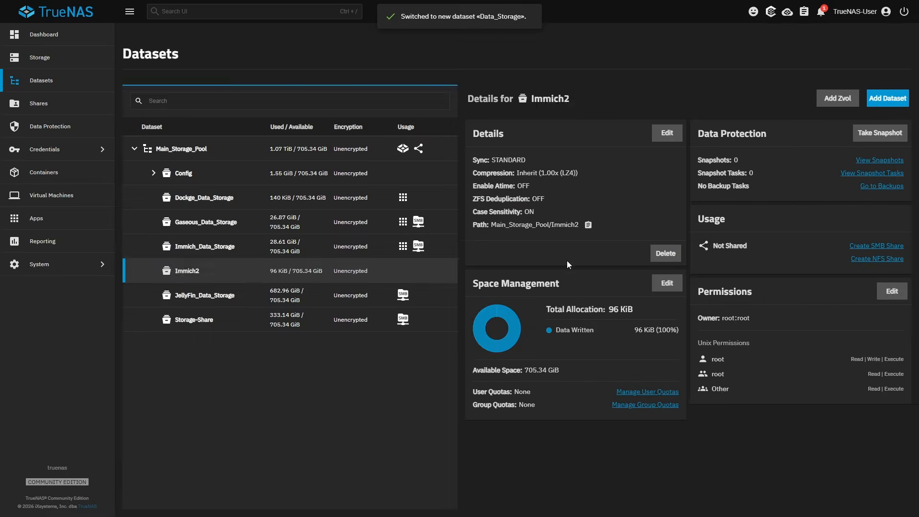
# - Add a child dataset named Cache to the Immich2 dataset
pyautogui.click(237, 275)
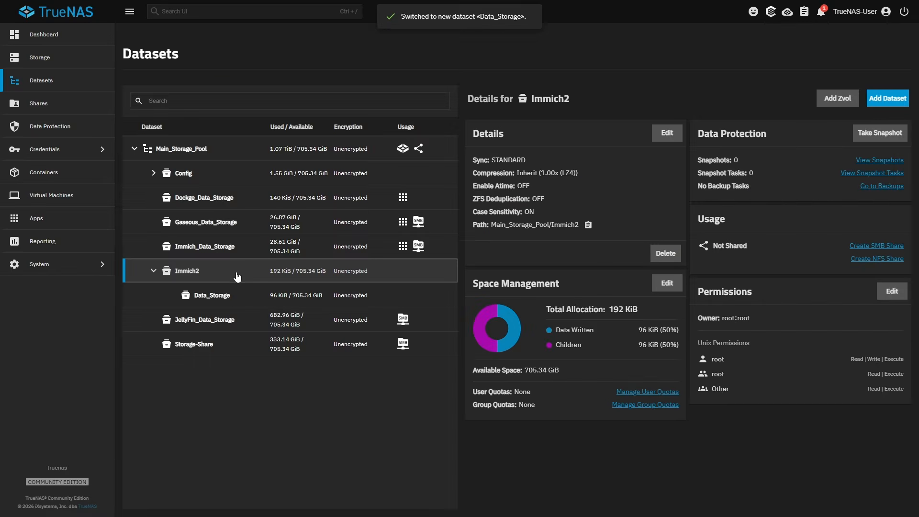
pyautogui.click(879, 100)
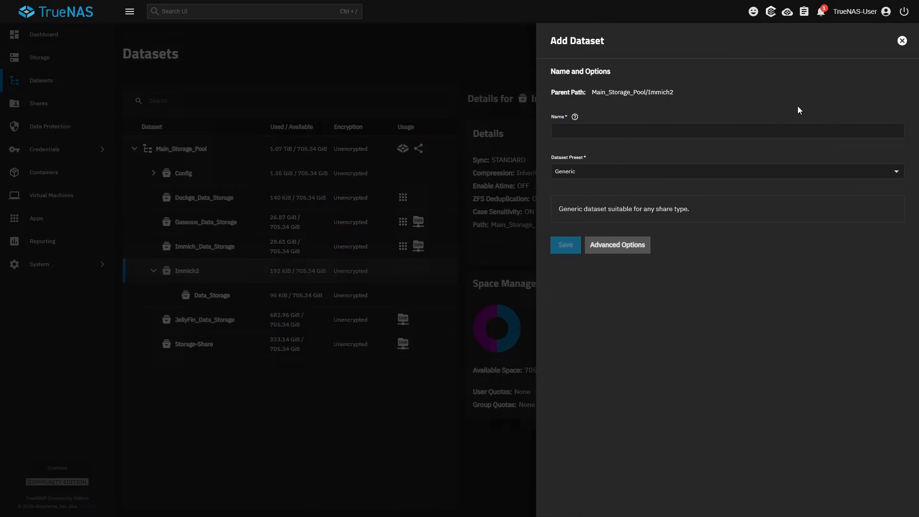
pyautogui.click(667, 135)
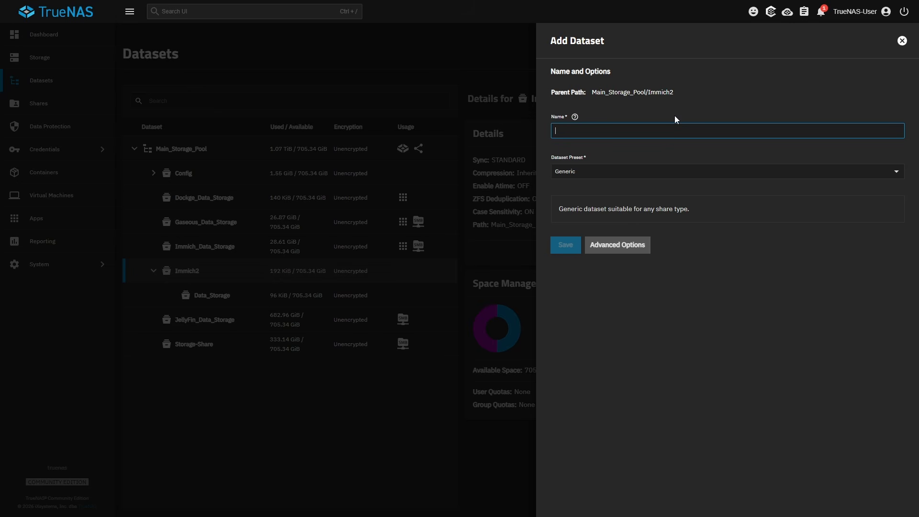
pyautogui.write('Cache')
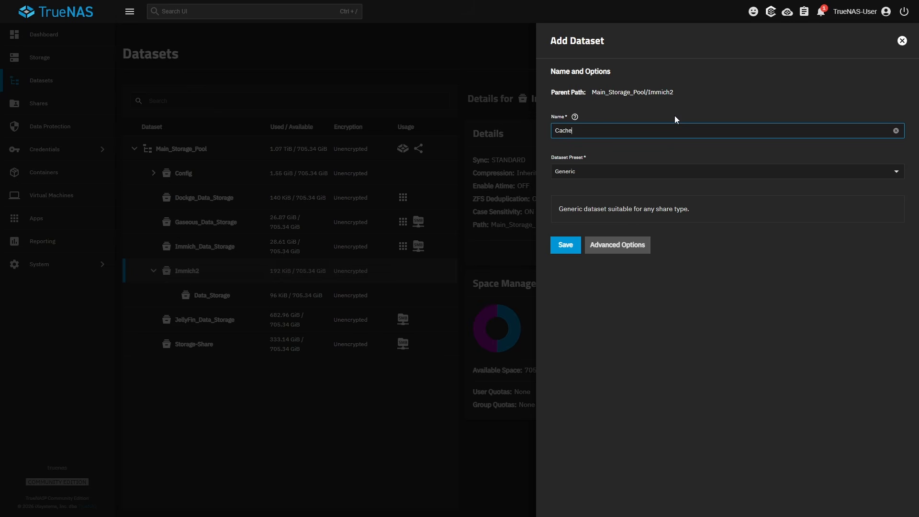
pyautogui.click(564, 246)
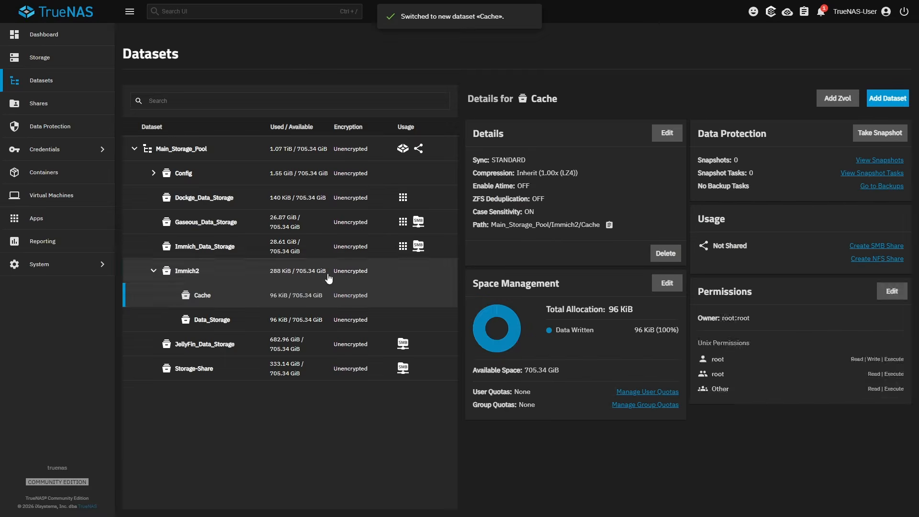
# - Add a child dataset named Postgres to the Immich2 dataset
pyautogui.click(241, 275)
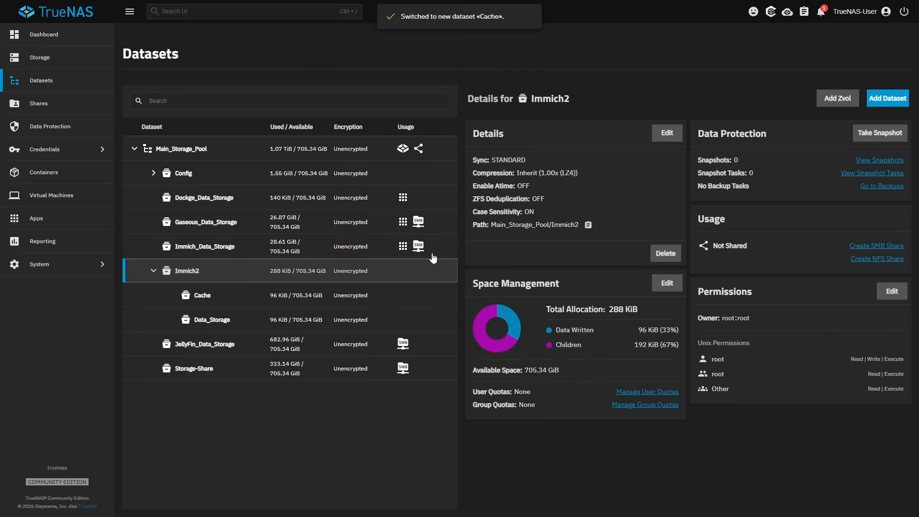
pyautogui.click(872, 102)
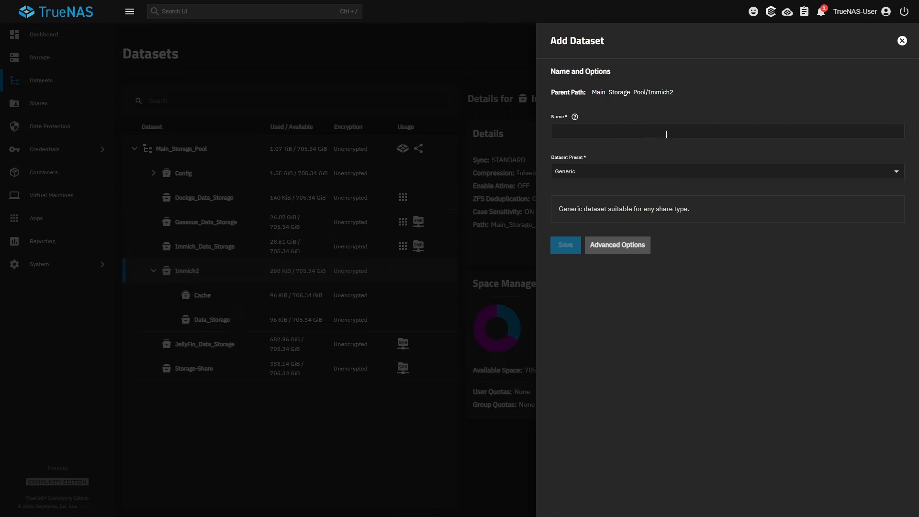
pyautogui.click(667, 134)
pyautogui.write('Po')
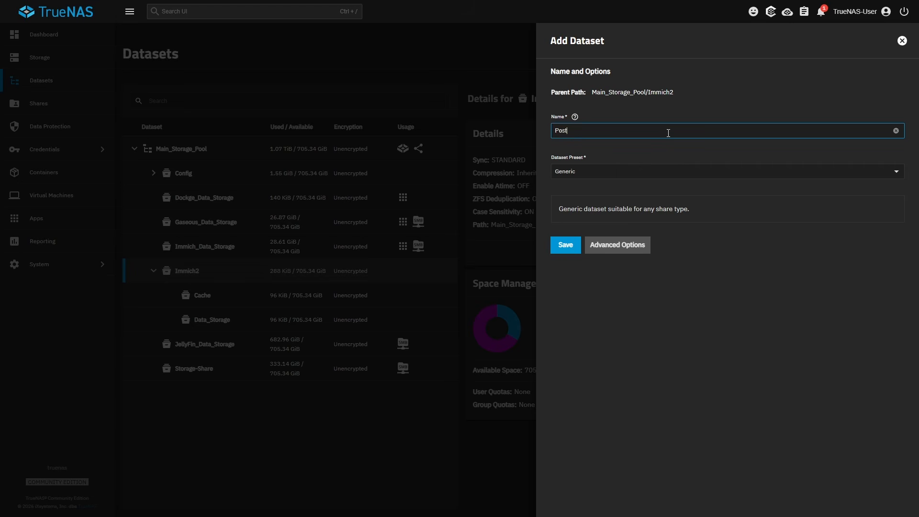
pyautogui.click(559, 248)
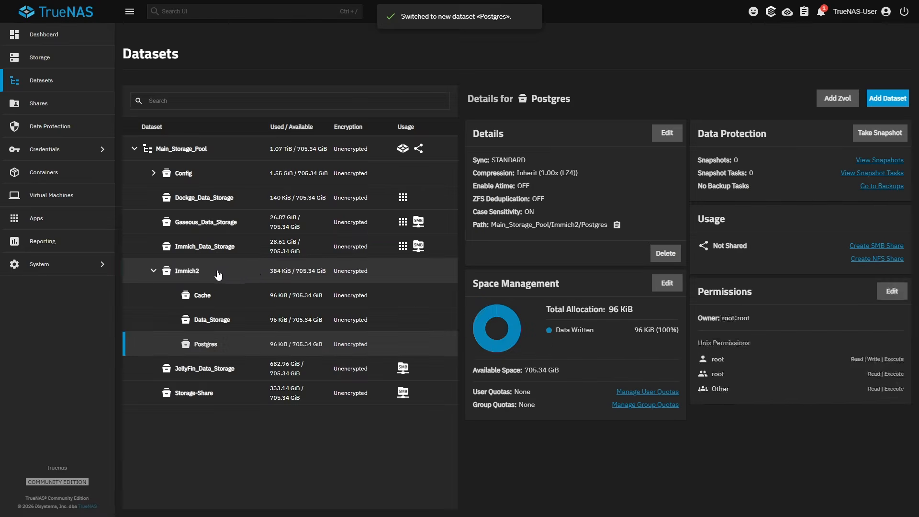
pyautogui.click(219, 271)
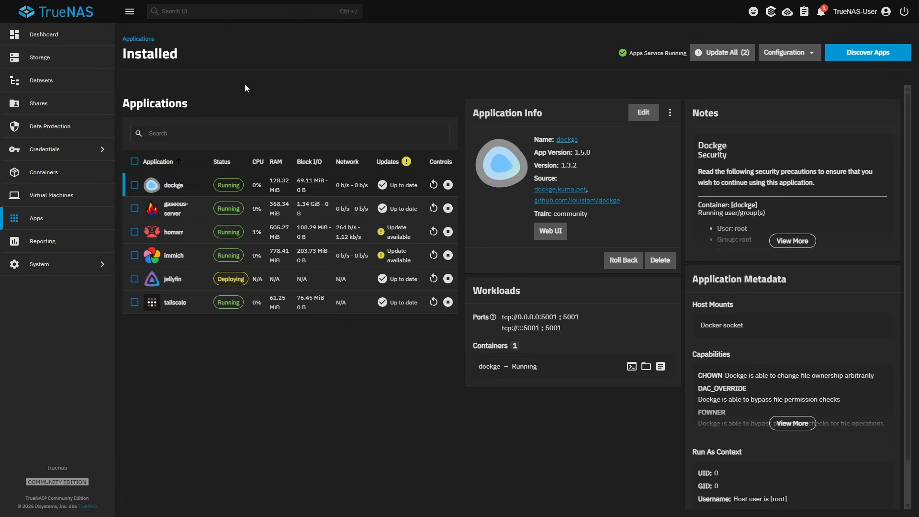
# - Find Immich in the app catalog and start installing another instance of it
pyautogui.click(871, 53)
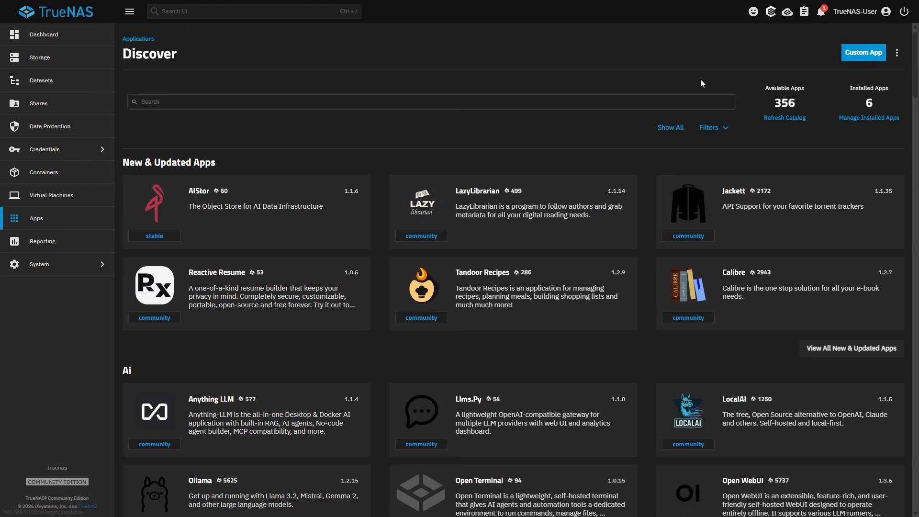
pyautogui.click(389, 103)
pyautogui.write('Immic')
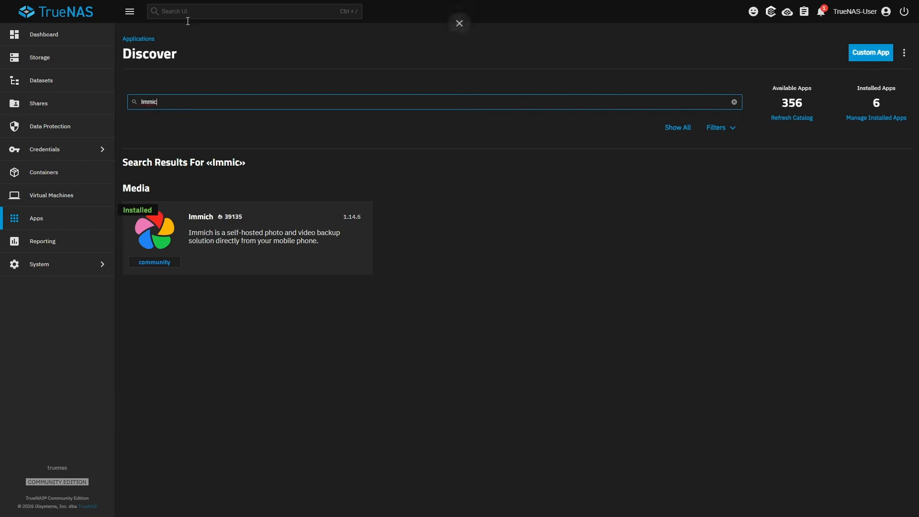
pyautogui.click(242, 245)
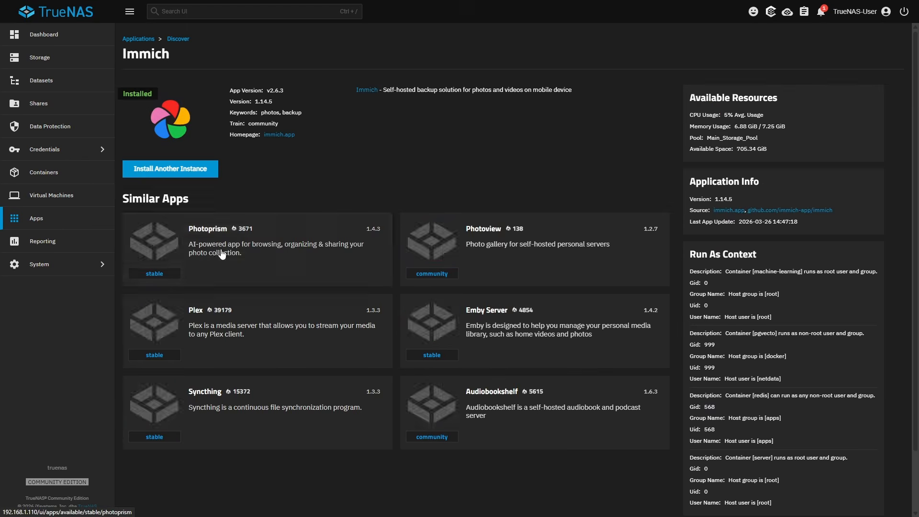
pyautogui.click(203, 169)
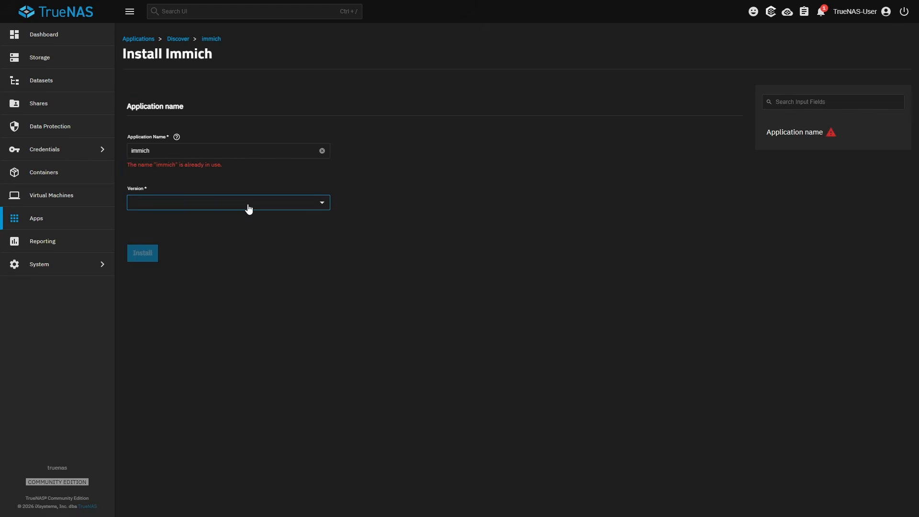
# - Choose version 1.14.6 for the new Immich instance and name the application immich2
pyautogui.click(248, 206)
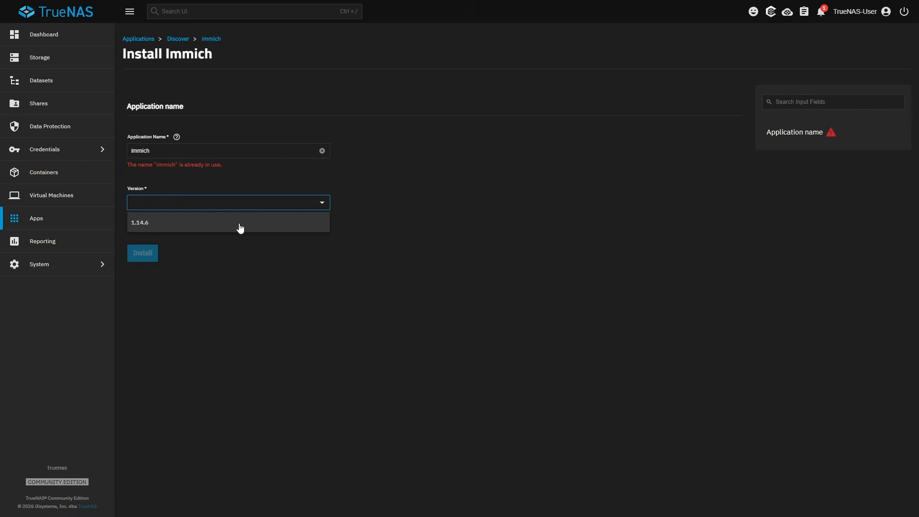
pyautogui.click(240, 226)
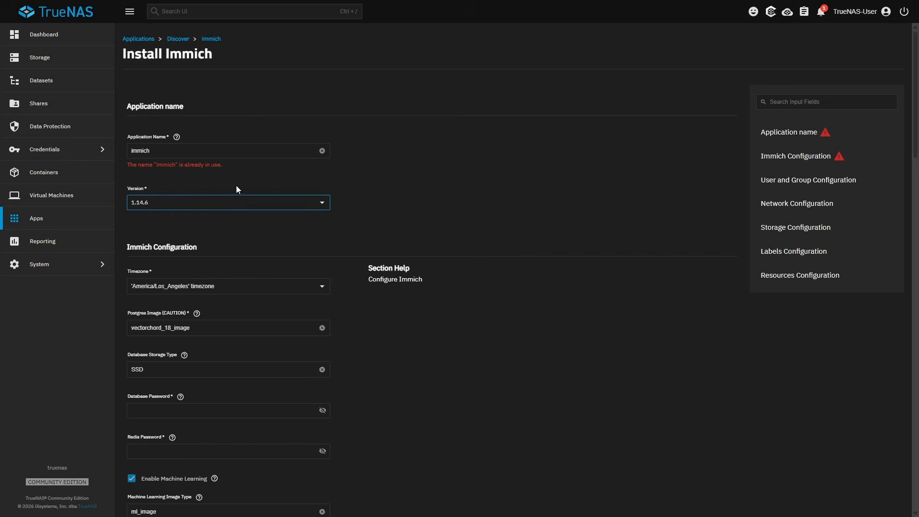
pyautogui.click(232, 151)
pyautogui.write('2')
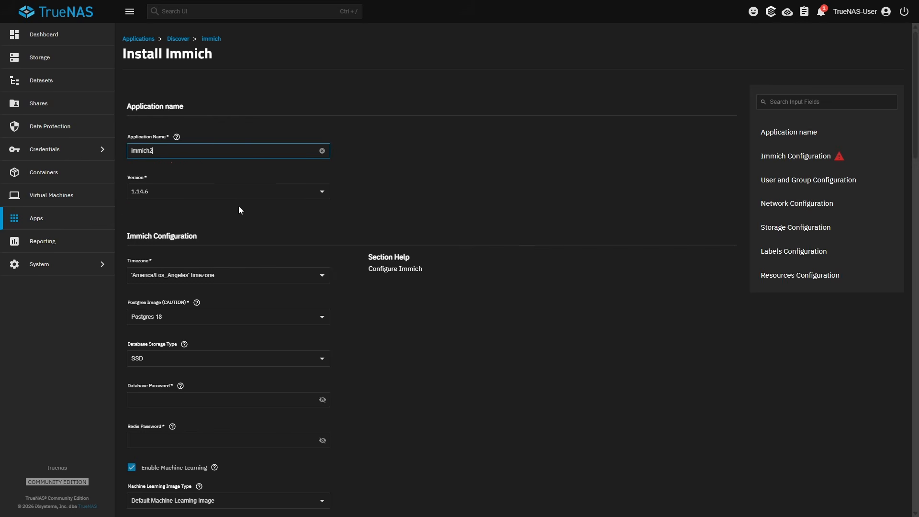
pyautogui.click(392, 212)
# - Set the database storage type to HDD in the Immich configuration
pyautogui.scroll(-2, 391, 211)
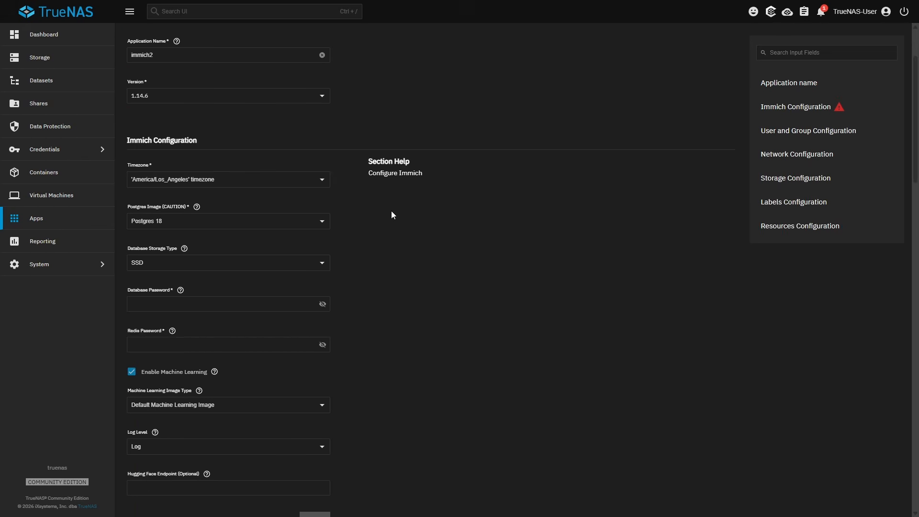
pyautogui.click(321, 265)
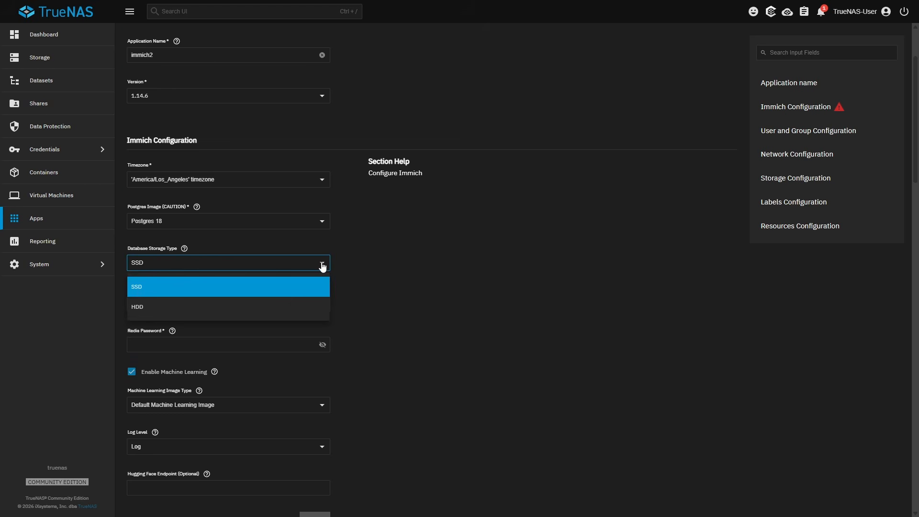
pyautogui.click(308, 306)
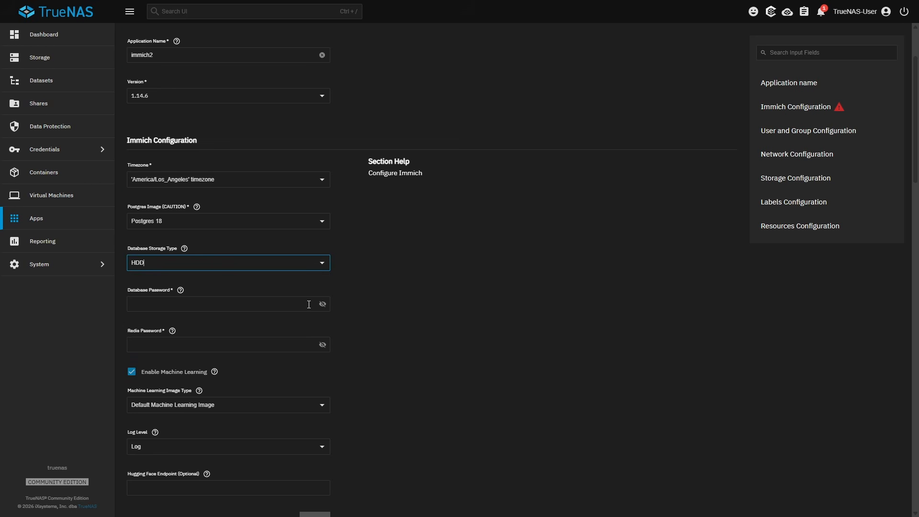
# - Enter the database password and the Redis password for the Immich instance
pyautogui.click(264, 307)
pyautogui.write('••')
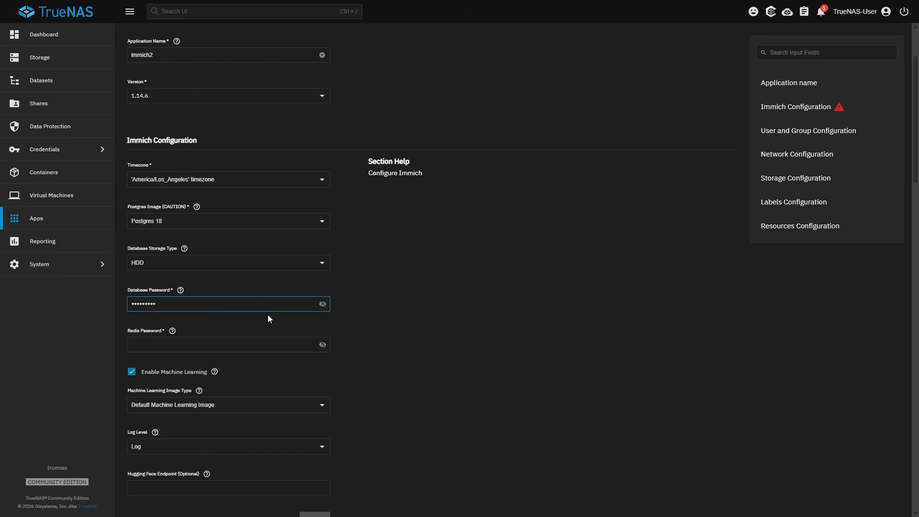
pyautogui.click(219, 337)
pyautogui.write('••')
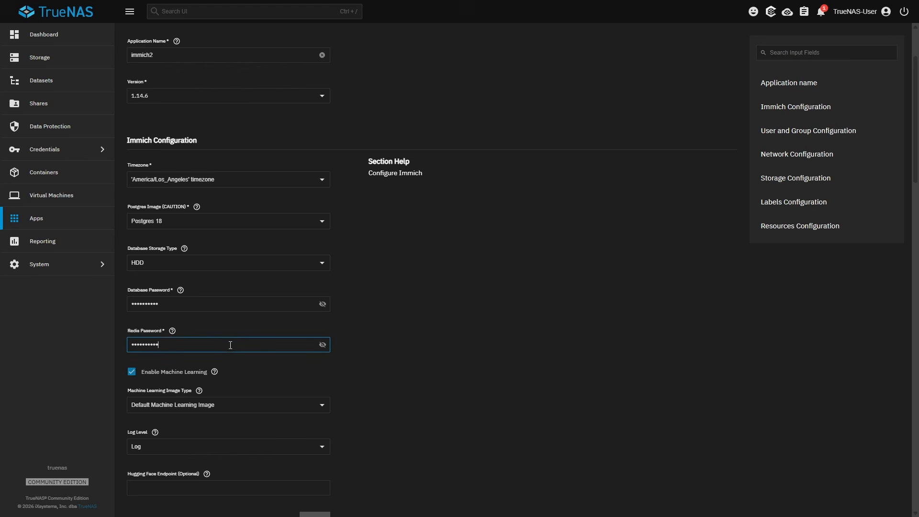
# - Set the WebUI port number to 30042 in the network configuration
pyautogui.scroll(-3, 384, 304)
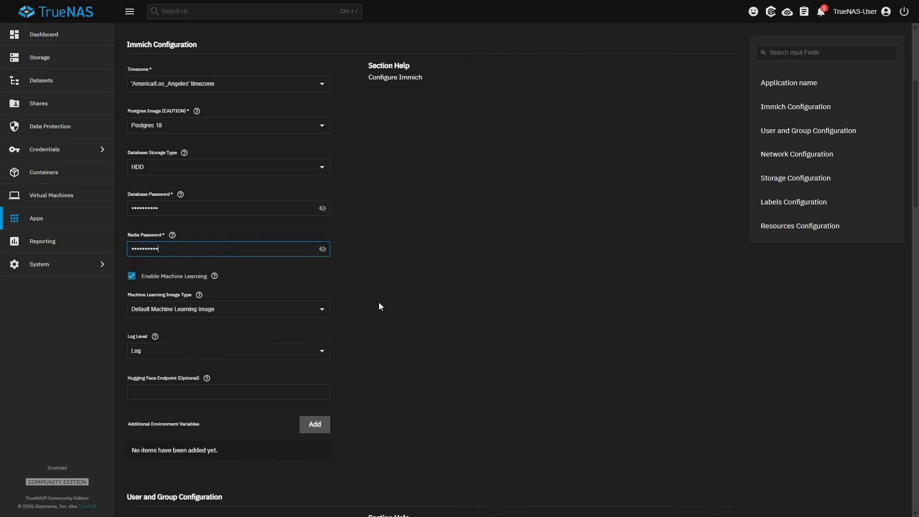
pyautogui.scroll(-2, 378, 303)
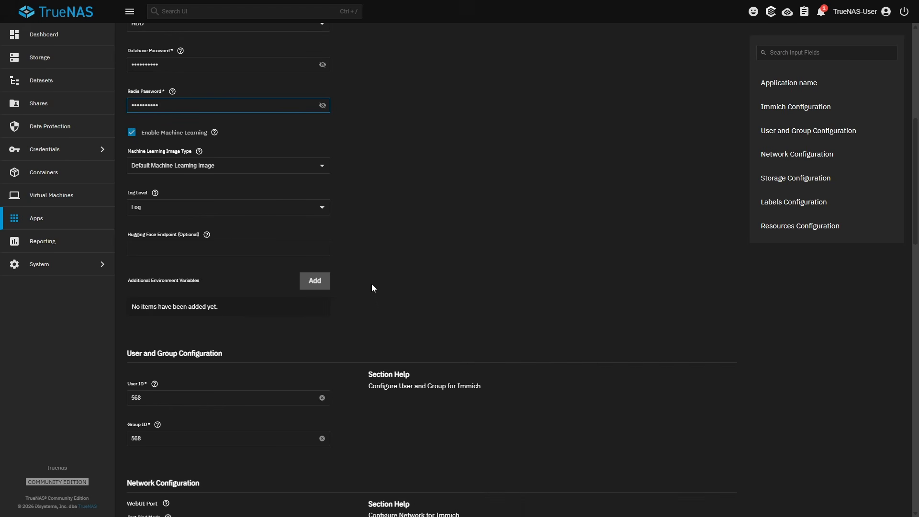
pyautogui.scroll(-6, 372, 284)
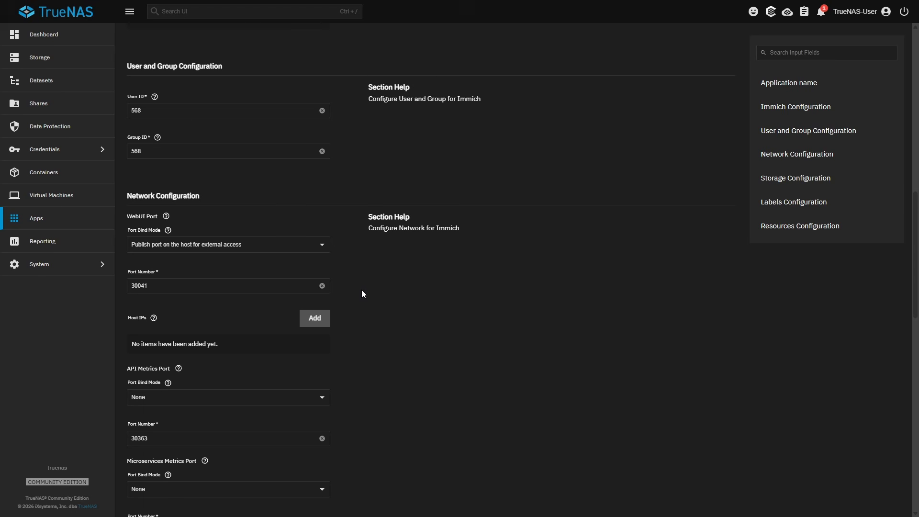
pyautogui.click(205, 286)
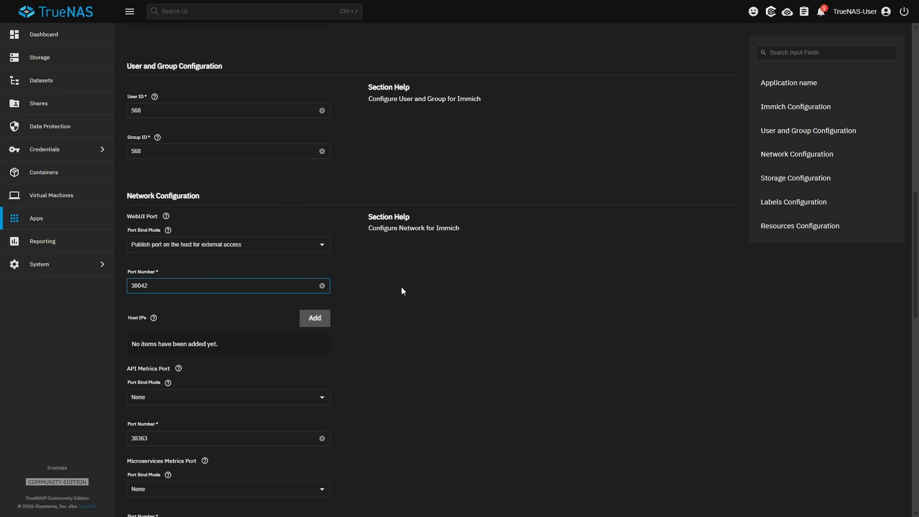
# - Set Immich's data storage to a host path pointing to /mnt/Main_Storage_Pool/Immich2/Data_Storage
pyautogui.moveTo(915, 268); pyautogui.dragTo(915, 325)
pyautogui.scroll(-6, 523, 245)
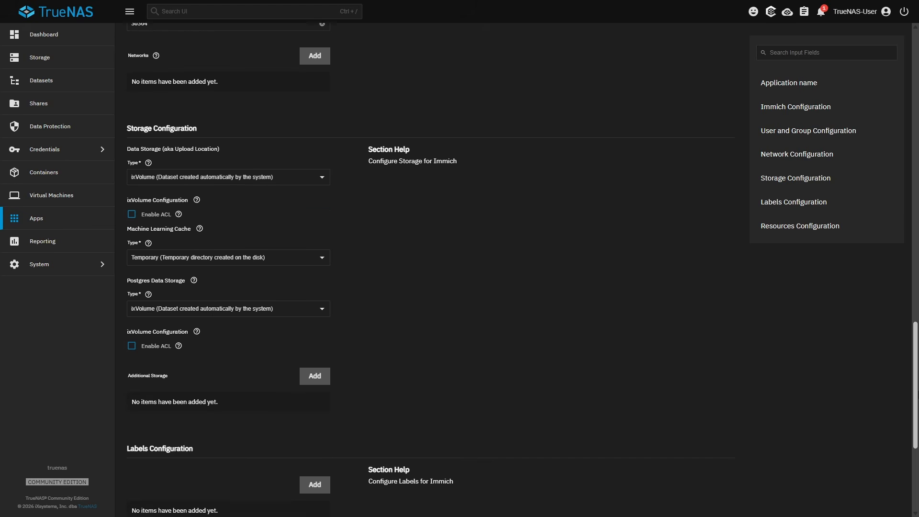
pyautogui.click(311, 181)
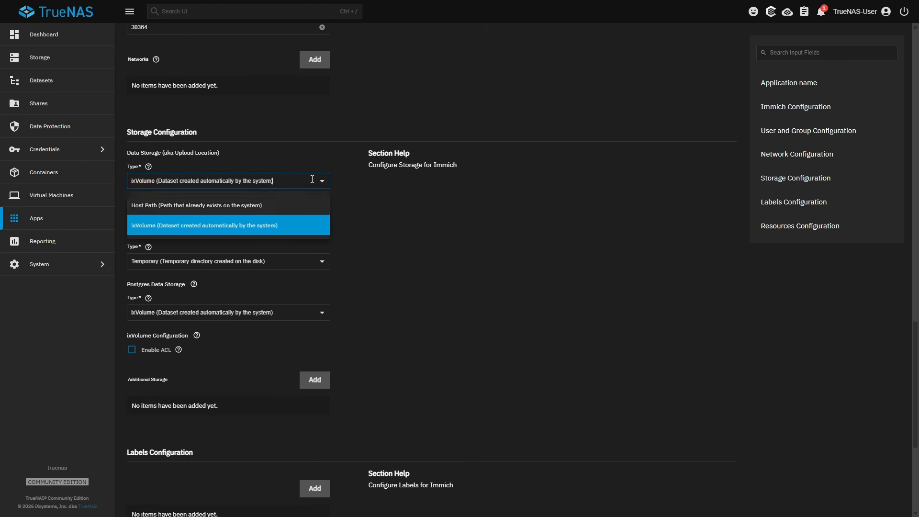
pyautogui.click(282, 208)
pyautogui.click(132, 278)
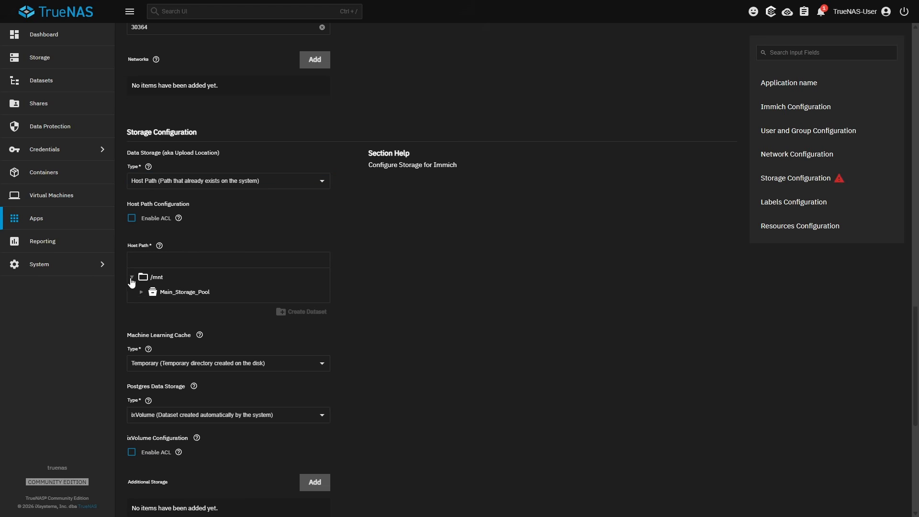
pyautogui.click(142, 293)
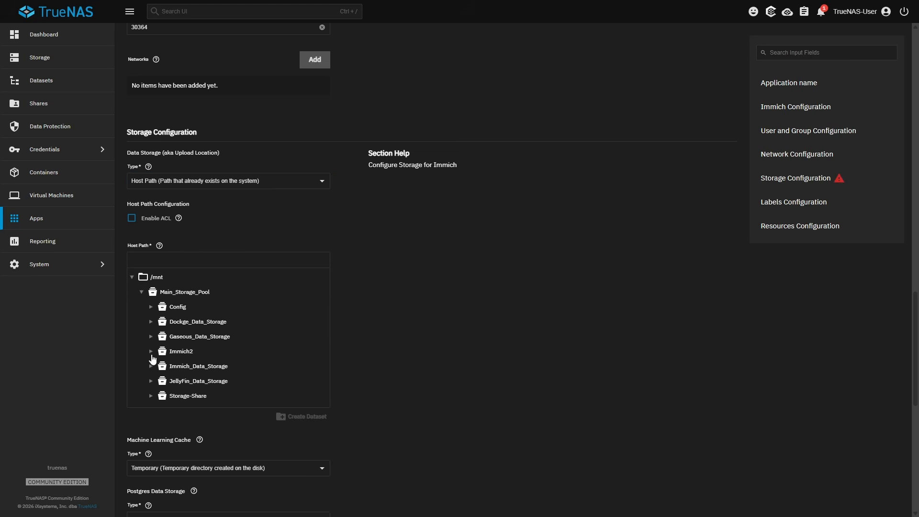
pyautogui.click(150, 352)
pyautogui.click(193, 381)
# - Set the machine learning cache to a host path pointing to /mnt/Main_Storage_Pool/Immich2/Cache
pyautogui.scroll(-1, 194, 382)
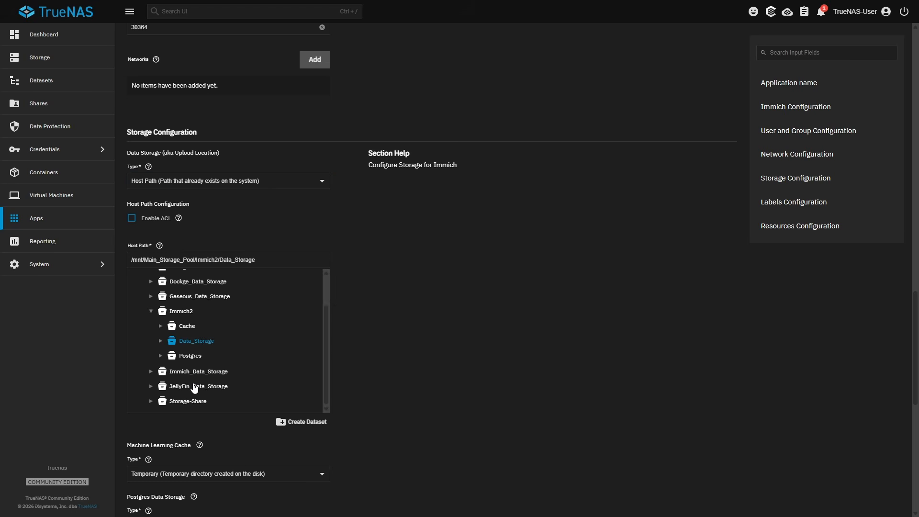
pyautogui.scroll(-5, 380, 323)
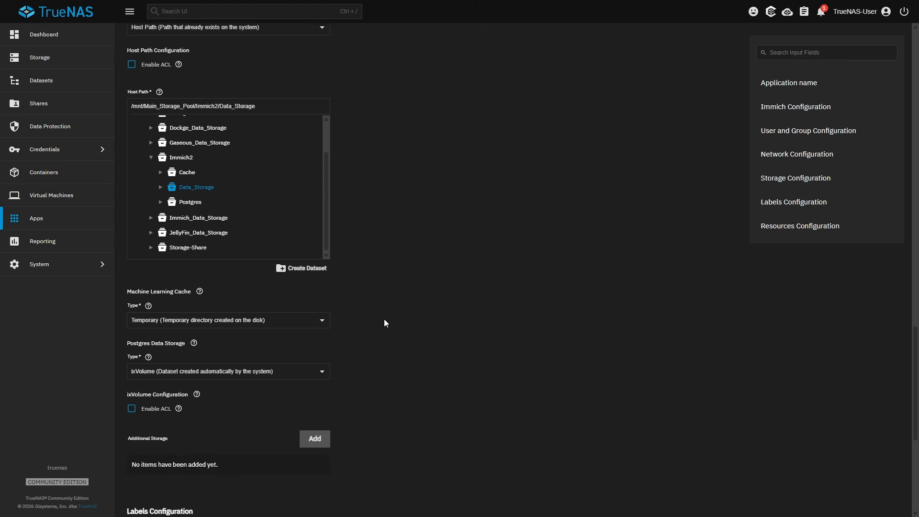
pyautogui.click(319, 234)
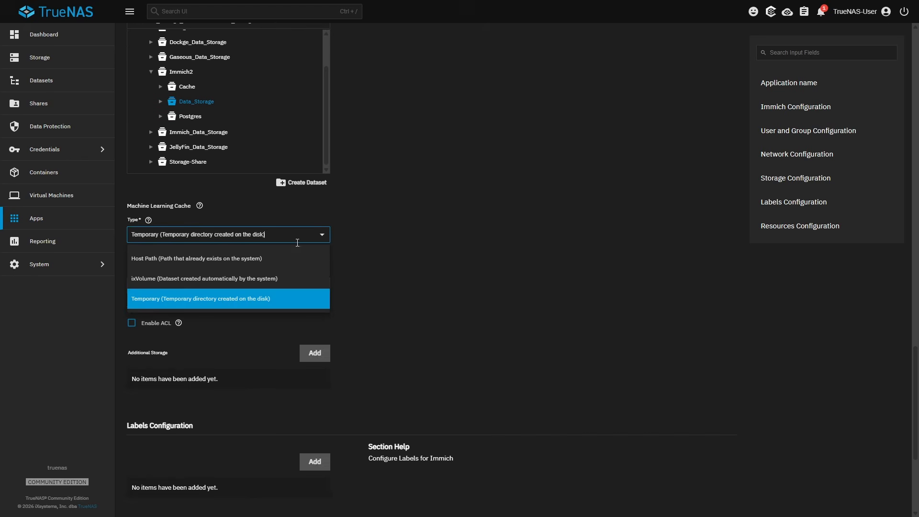
pyautogui.click(233, 260)
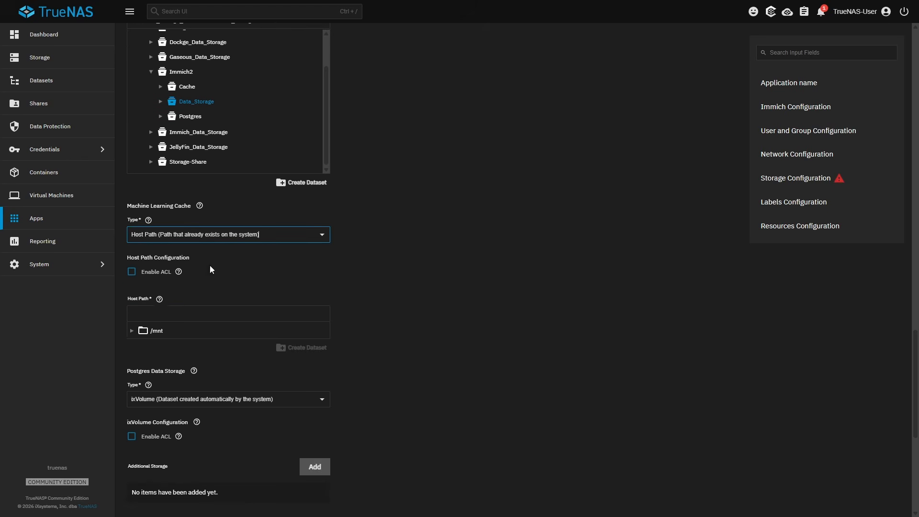
pyautogui.click(131, 331)
pyautogui.click(141, 345)
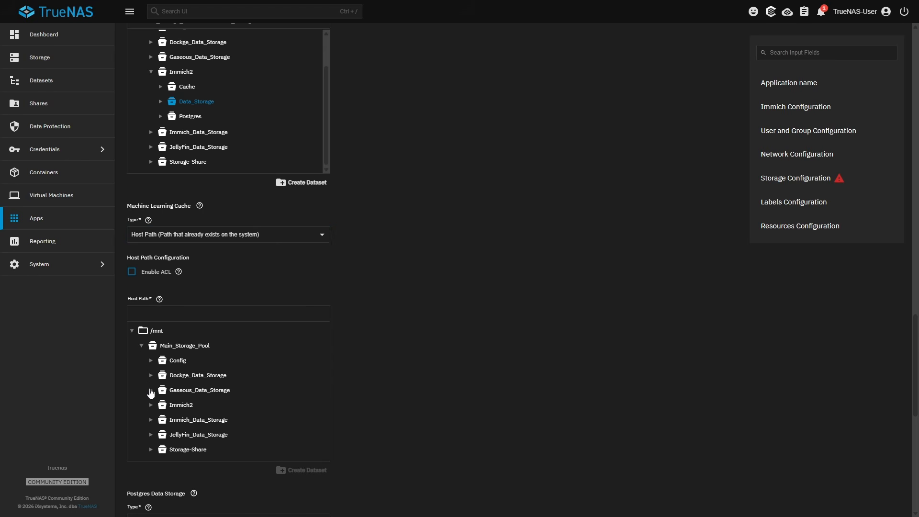
pyautogui.scroll(-1, 152, 405)
pyautogui.click(151, 356)
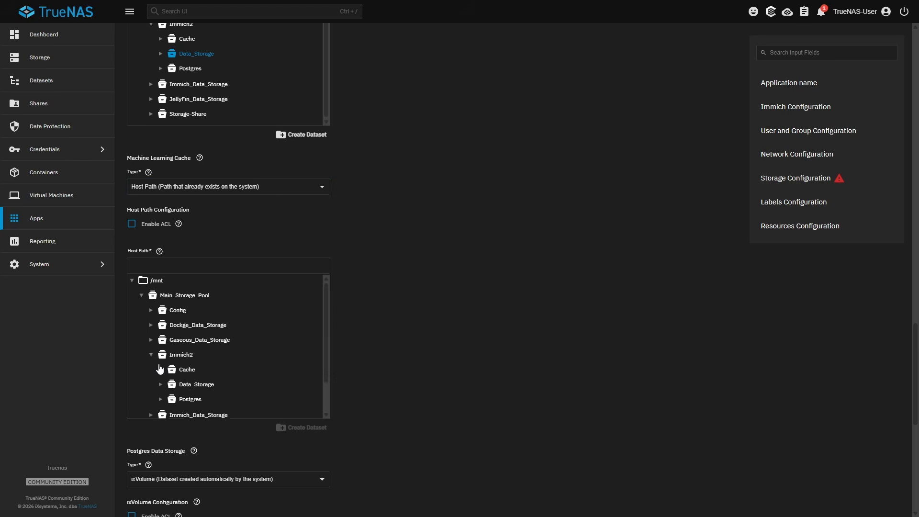
pyautogui.scroll(-1, 180, 337)
pyautogui.click(182, 334)
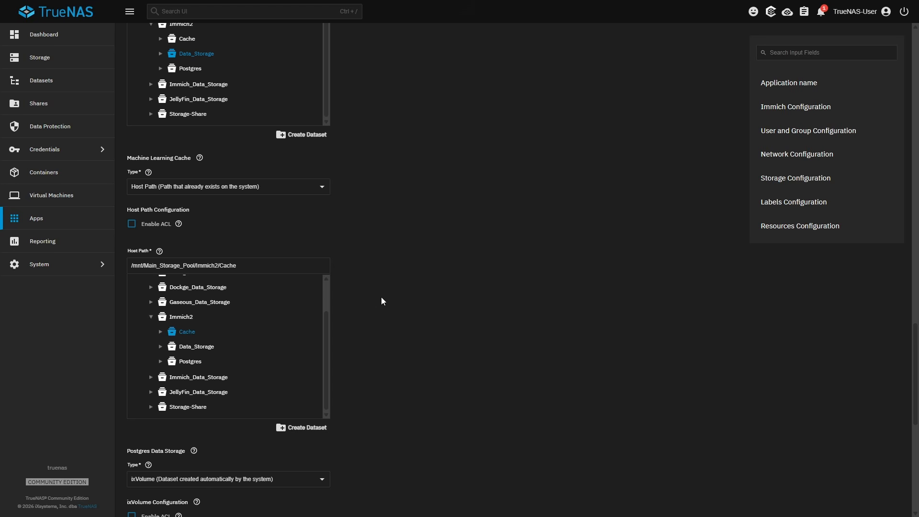
# - Set the Postgres data storage to a host path pointing to /mnt/Main_Storage_Pool/Immich2/Postgres
pyautogui.scroll(-4, 375, 299)
pyautogui.click(267, 287)
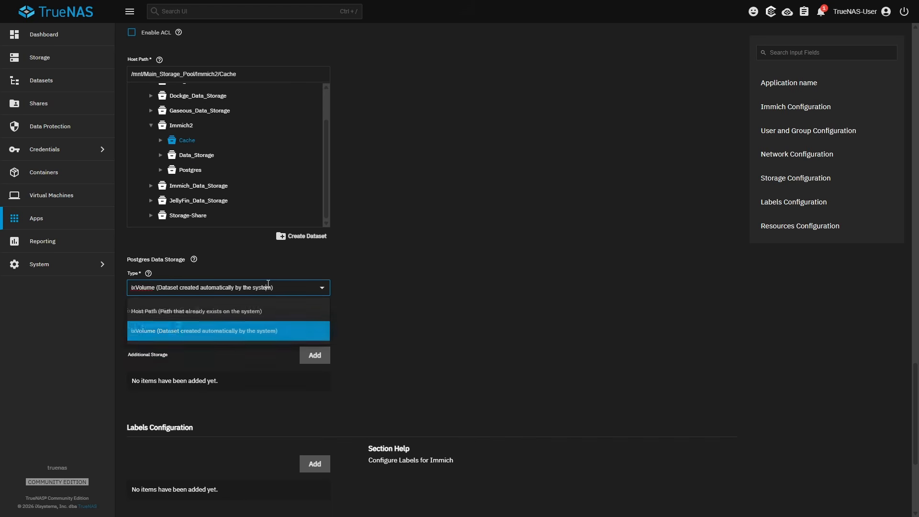
pyautogui.click(266, 306)
pyautogui.scroll(-1, 360, 289)
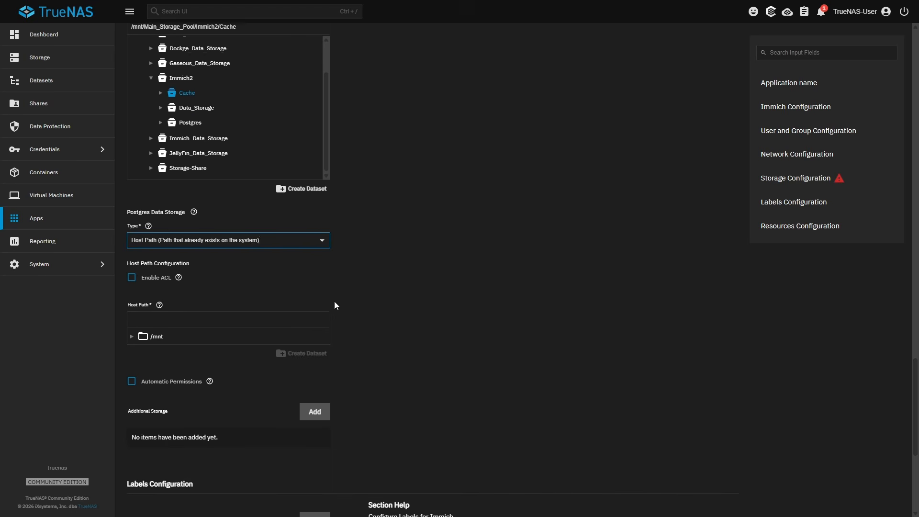
pyautogui.click(131, 335)
pyautogui.click(141, 351)
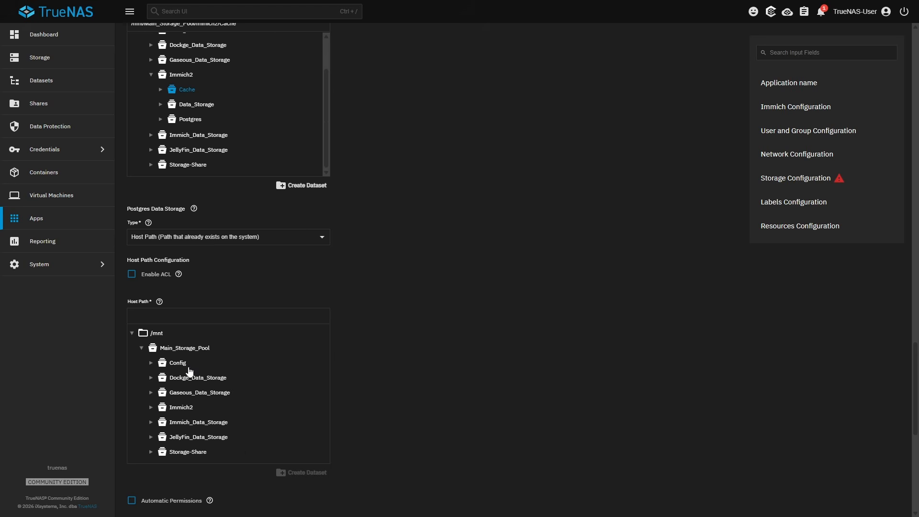
pyautogui.scroll(-1, 153, 366)
pyautogui.click(151, 362)
pyautogui.scroll(-1, 158, 366)
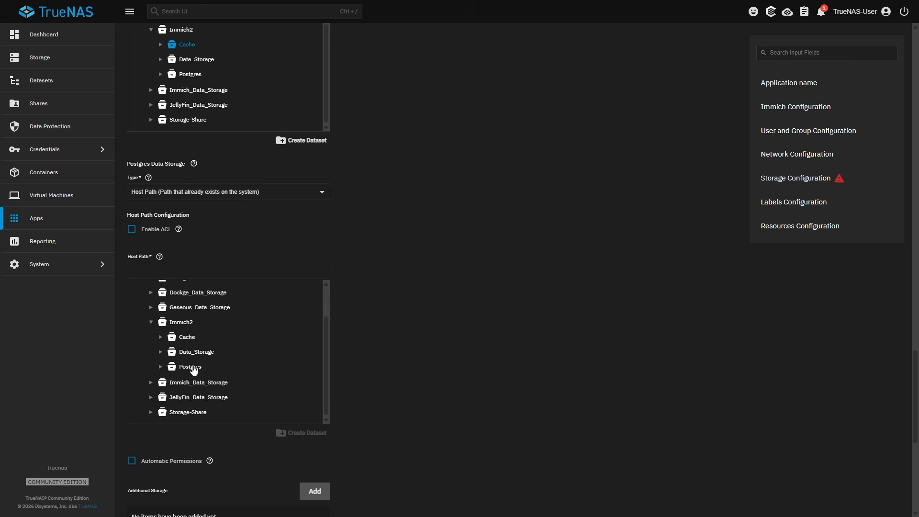
pyautogui.click(192, 366)
# - Enable automatic permissions for the Postgres data storage and install the app
pyautogui.scroll(-1, 399, 291)
pyautogui.scroll(-2, 401, 295)
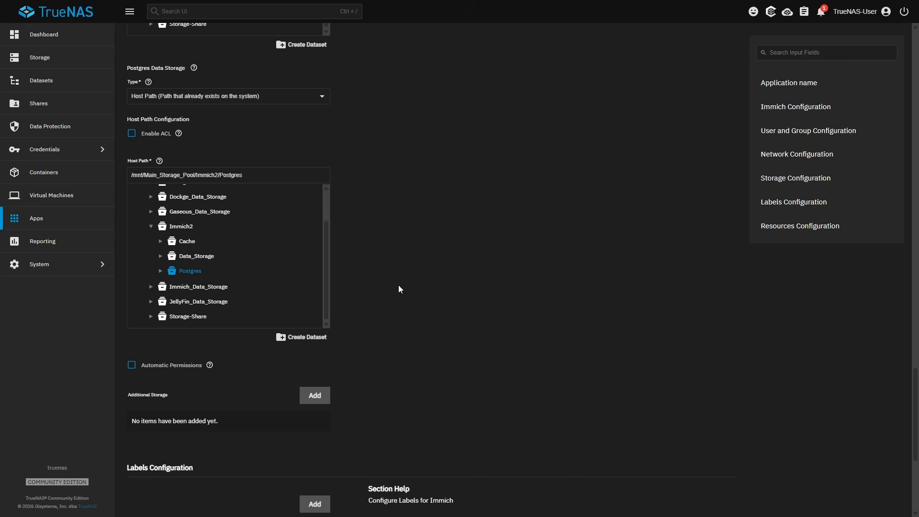
pyautogui.click(132, 365)
pyautogui.scroll(-5, 405, 312)
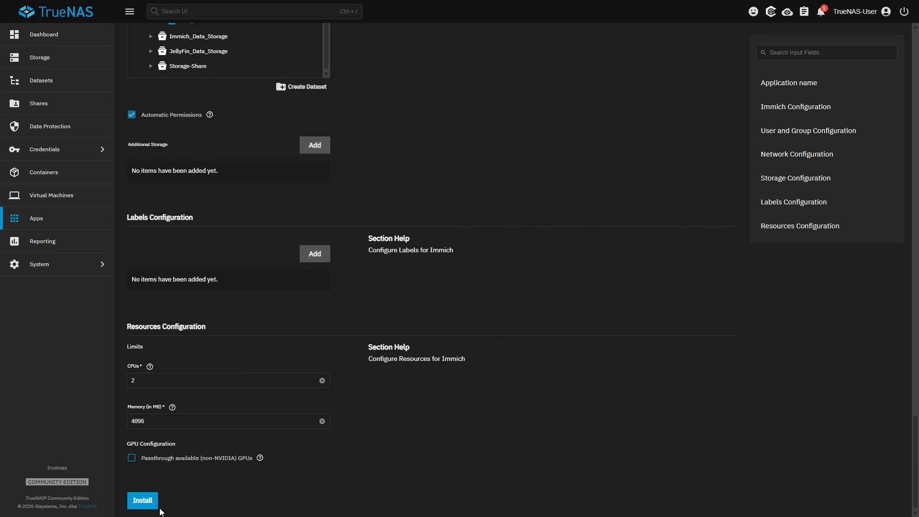
pyautogui.click(151, 501)
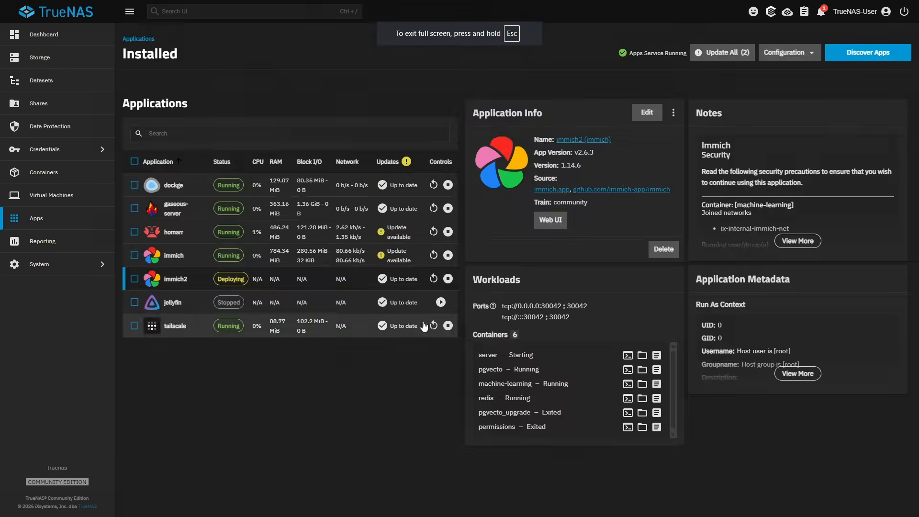
# - Stop the immich2 app and open the Immich2 dataset's permissions for editing
pyautogui.click(447, 279)
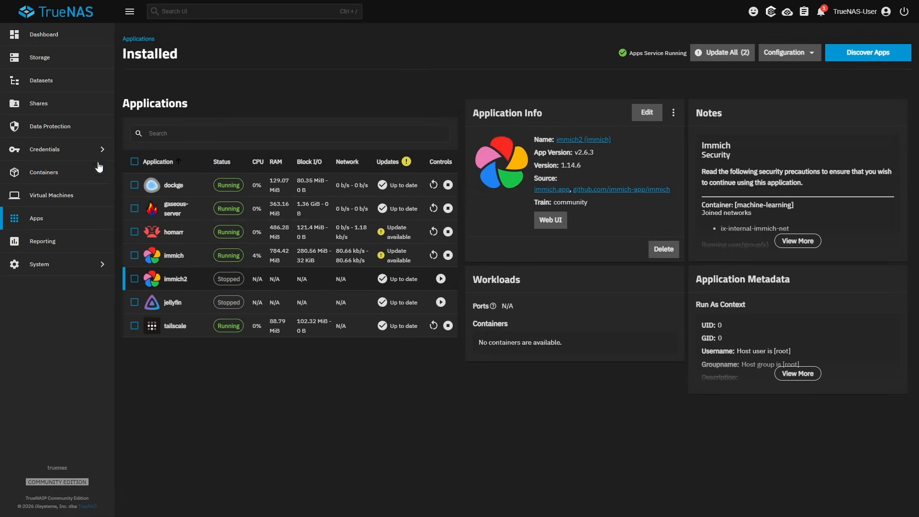
pyautogui.click(53, 81)
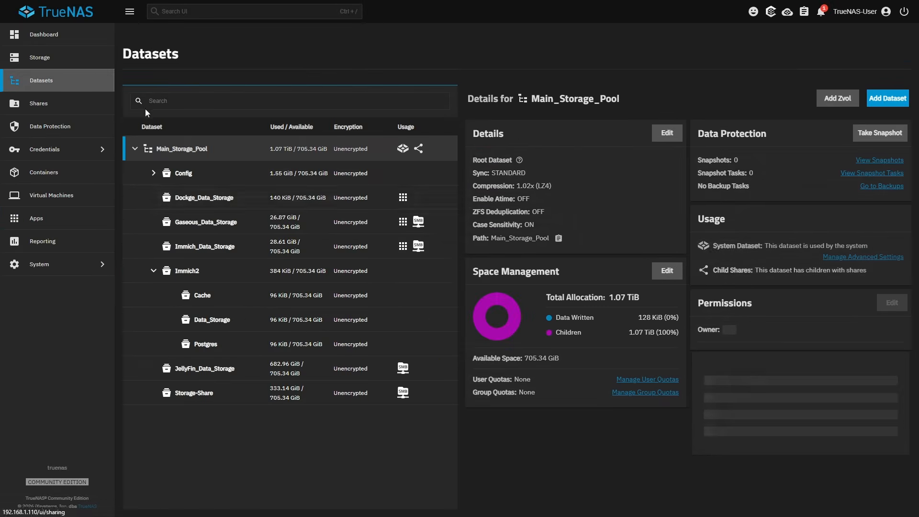
pyautogui.click(195, 281)
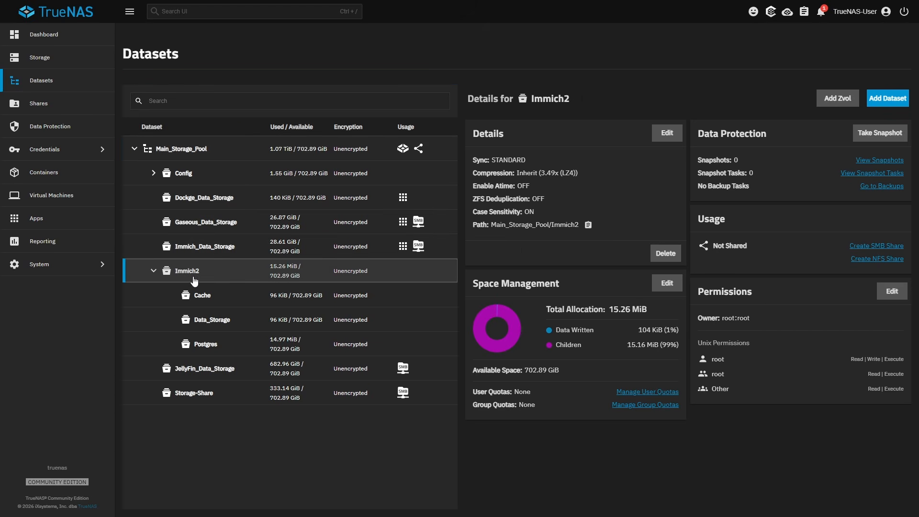
pyautogui.click(886, 300)
# - Switch the Immich2 dataset's permissions to an ACL based on the POSIX_OPEN preset
pyautogui.click(584, 222)
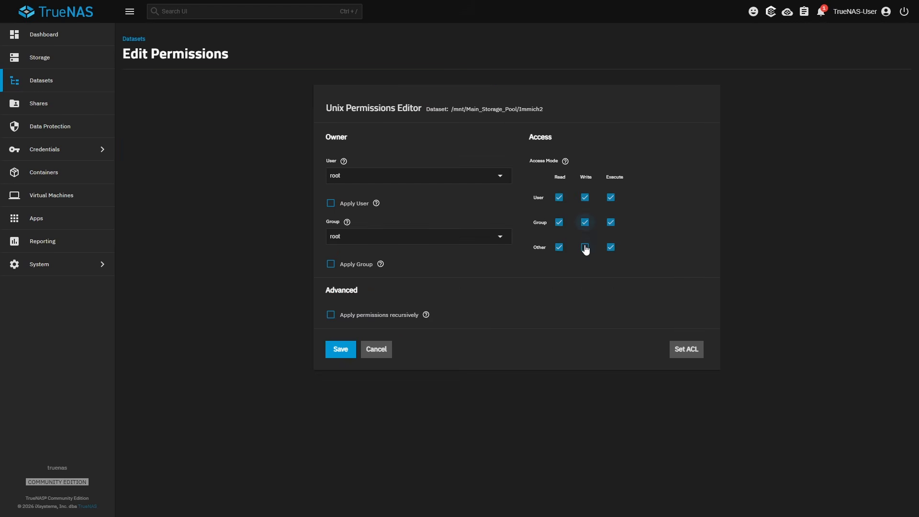
pyautogui.click(585, 247)
pyautogui.click(674, 349)
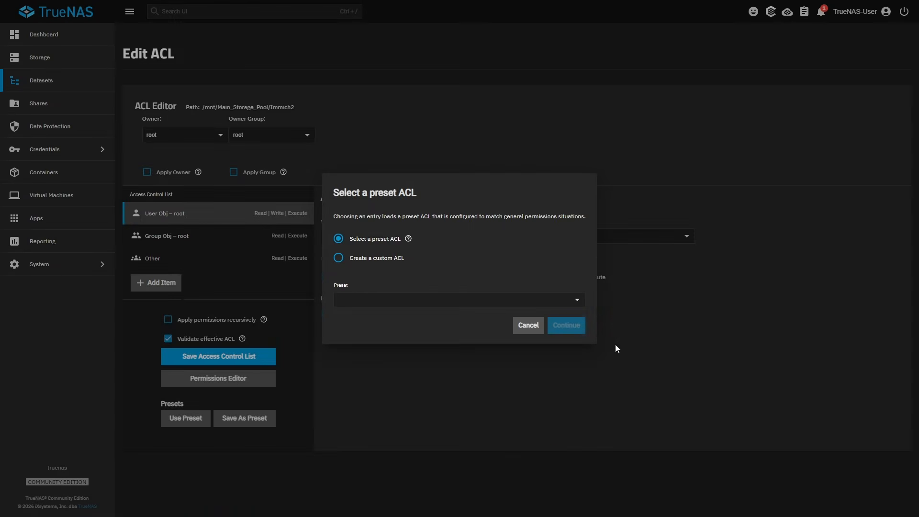
pyautogui.click(385, 301)
pyautogui.click(386, 339)
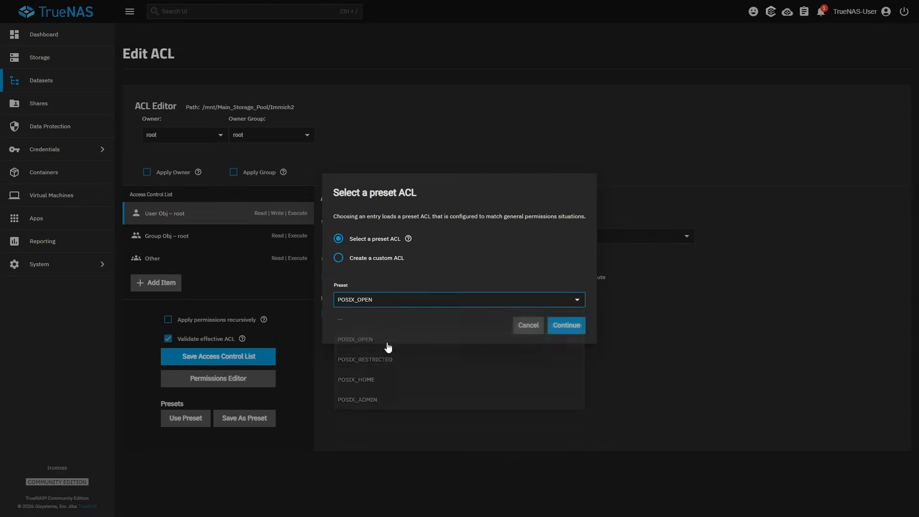
pyautogui.click(559, 328)
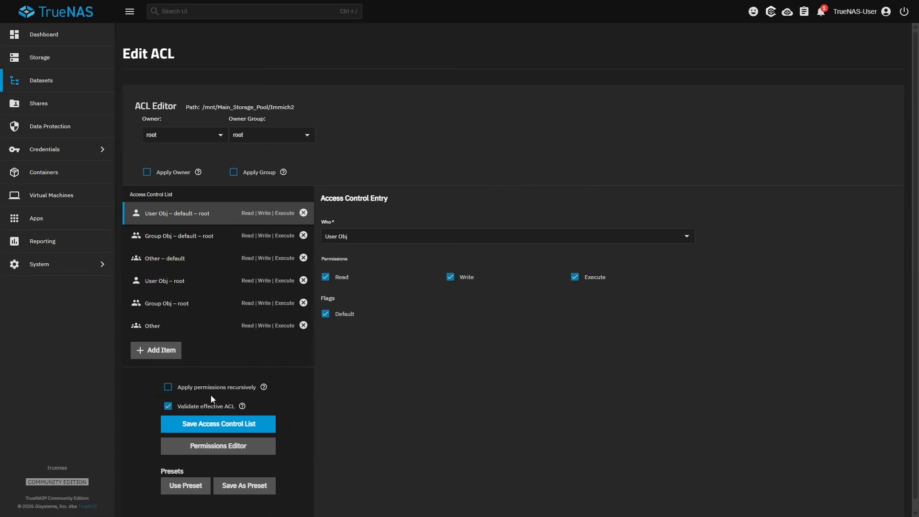
# - Apply the ACL recursively, including to child datasets, and save the access control list
pyautogui.click(168, 387)
pyautogui.click(340, 286)
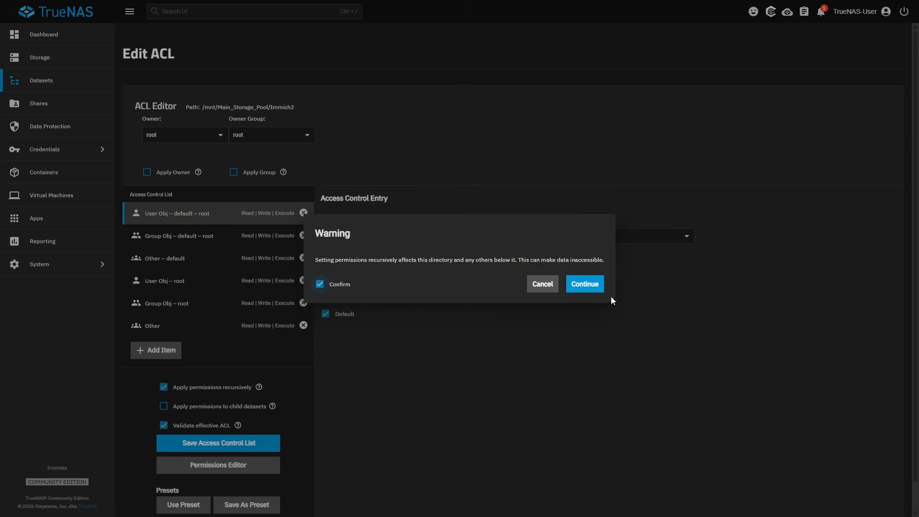
pyautogui.click(586, 285)
pyautogui.click(164, 405)
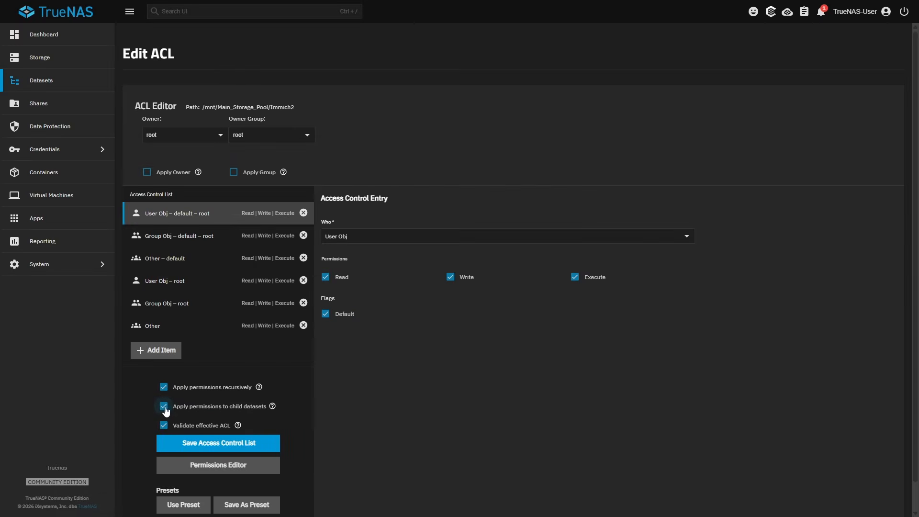
pyautogui.click(201, 443)
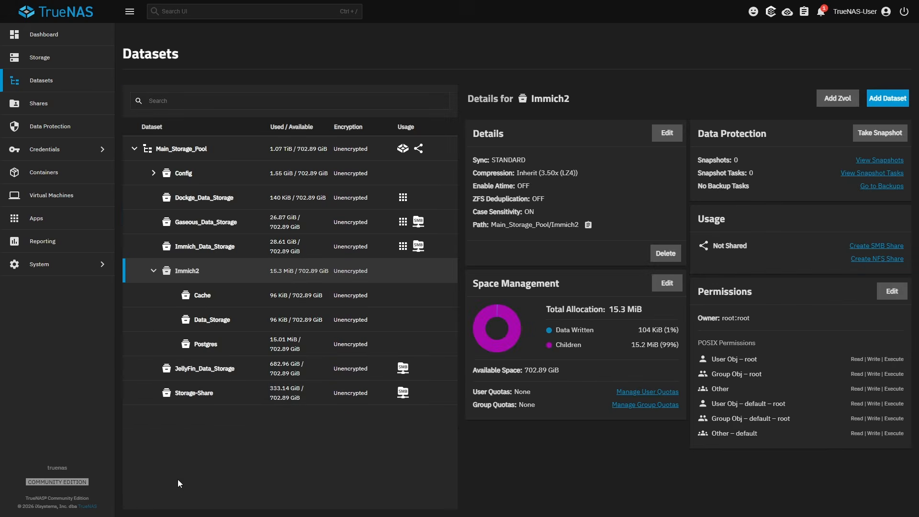
# - Start the immich2 app again and open its web UI
pyautogui.click(72, 223)
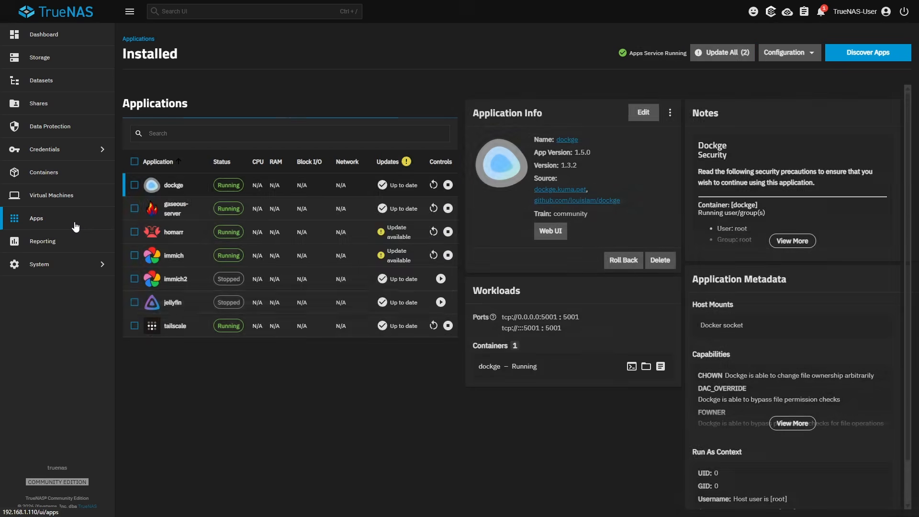
pyautogui.click(440, 279)
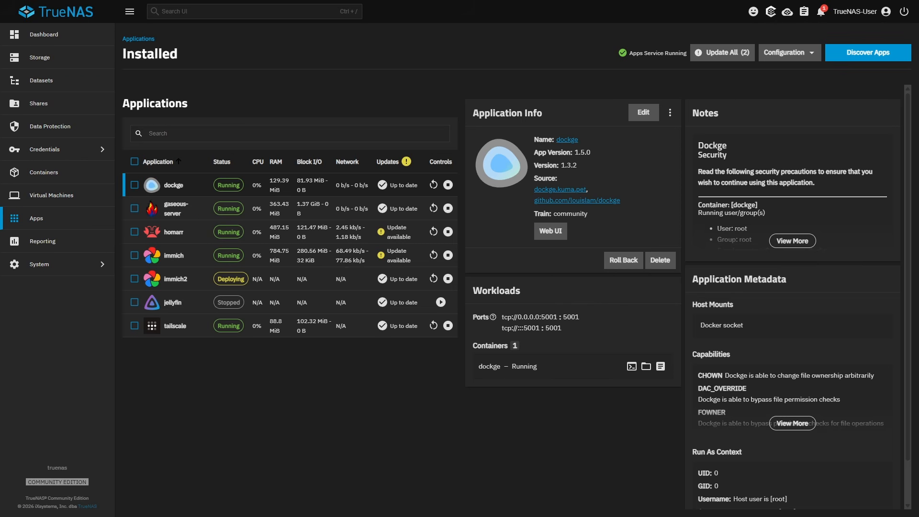
pyautogui.click(189, 275)
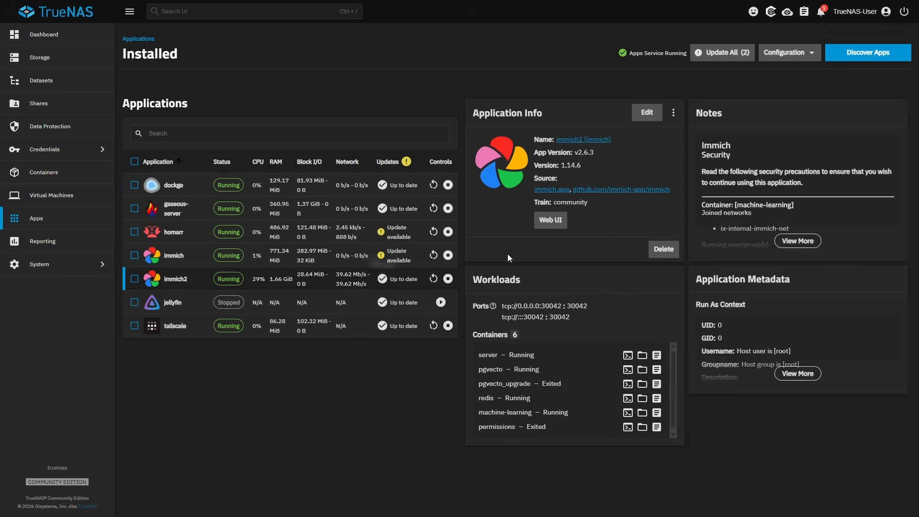
pyautogui.click(554, 223)
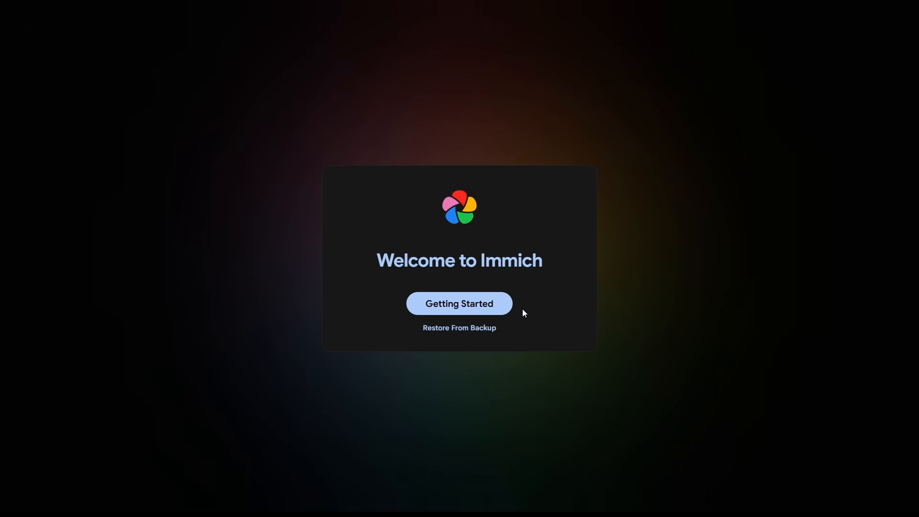
# - Begin the Immich admin registration and fill in the admin email, the admin password and its confirmation
pyautogui.click(506, 309)
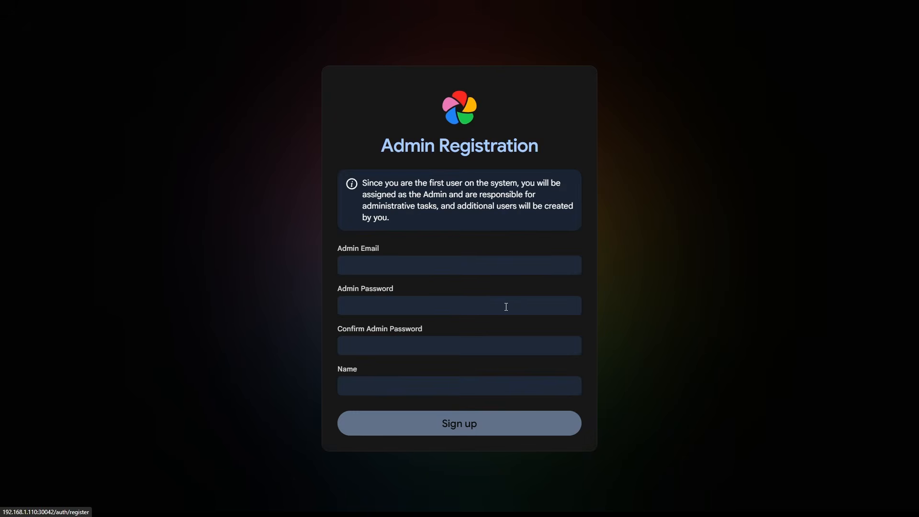
pyautogui.click(541, 265)
pyautogui.write('admin@email.com')
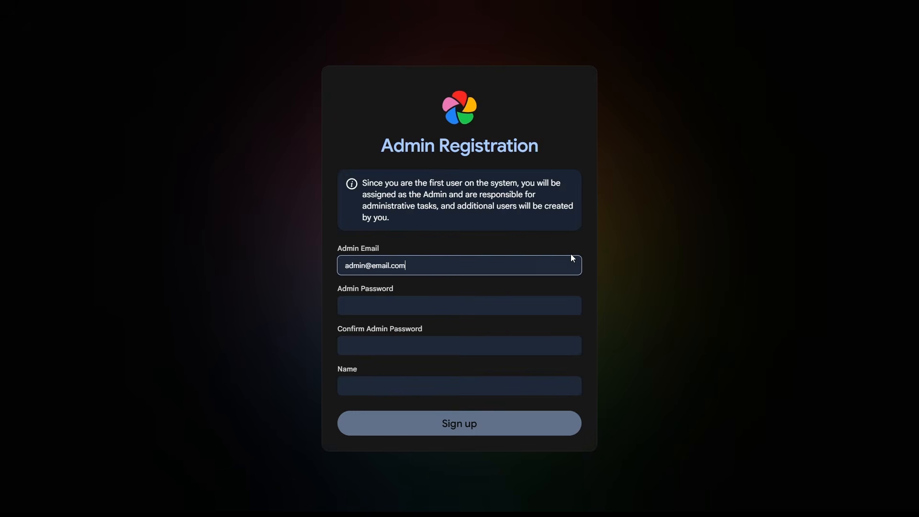
pyautogui.press('Tab')
pyautogui.write('adm••••••')
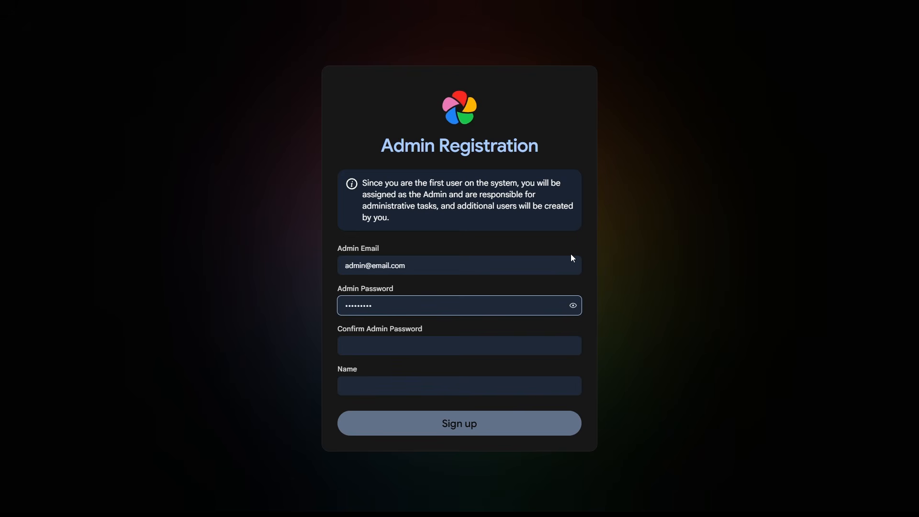
pyautogui.click(476, 340)
pyautogui.write('•••••••••')
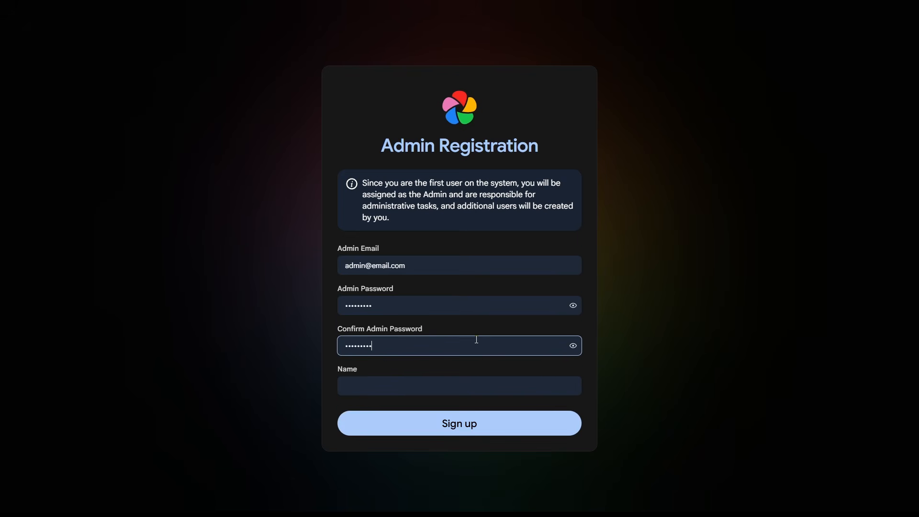
# - Set the admin's name to User1, sign up and log in with the new account
pyautogui.click(427, 379)
pyautogui.write('User1')
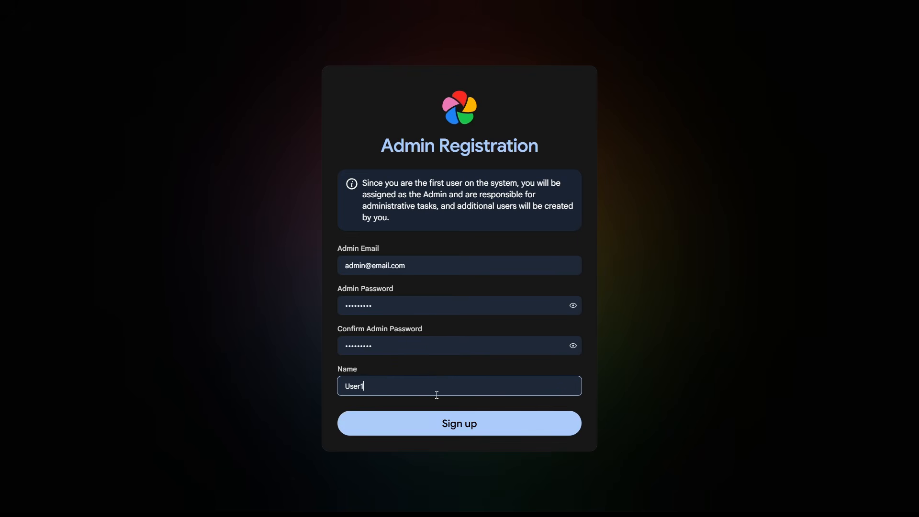
pyautogui.click(434, 426)
pyautogui.click(540, 357)
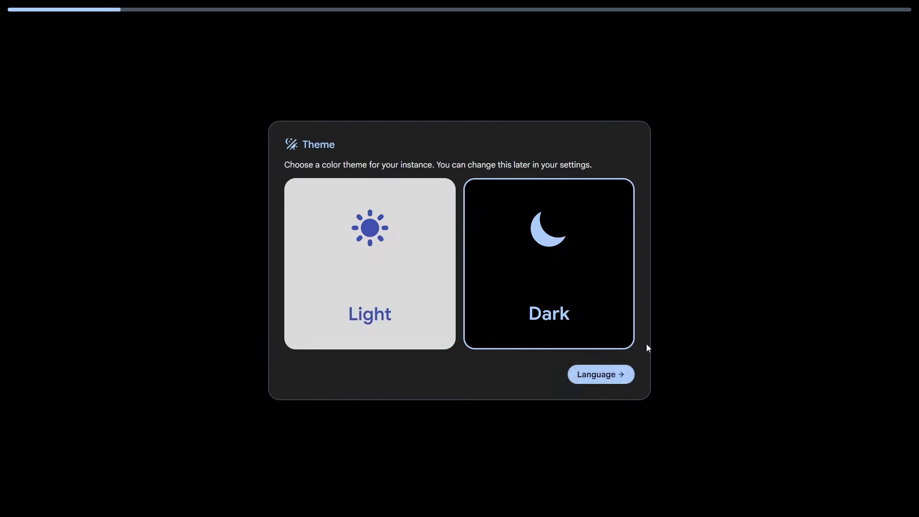
# - Keep English as the onboarding language and turn off the Map and Version Check features under Server Privacy
pyautogui.click(607, 376)
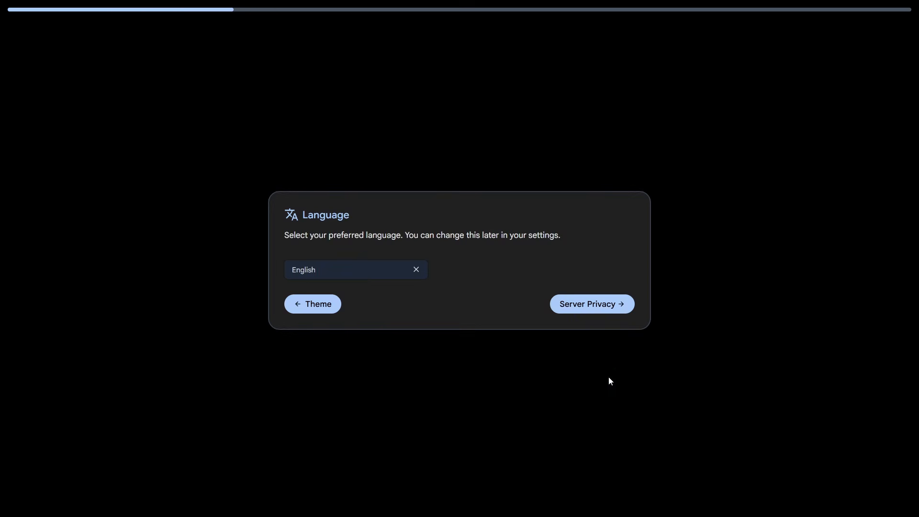
pyautogui.click(585, 314)
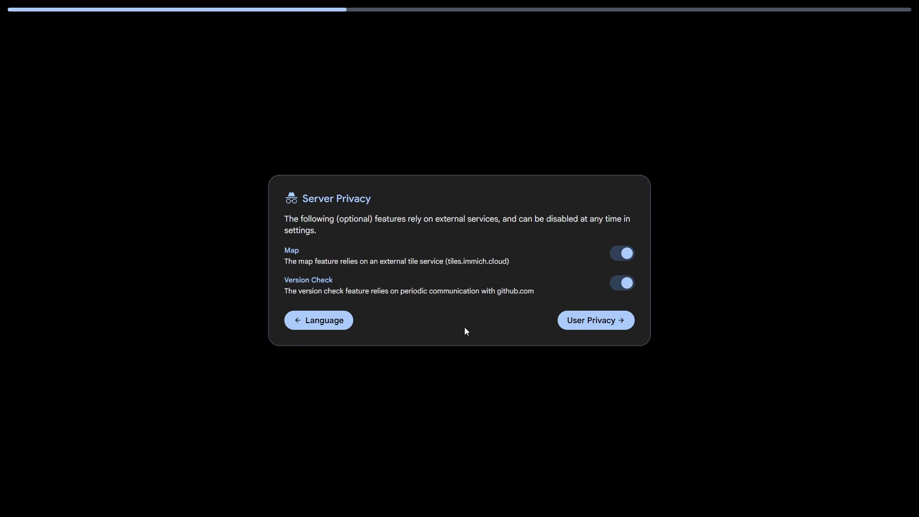
pyautogui.click(619, 262)
pyautogui.click(618, 285)
pyautogui.click(582, 320)
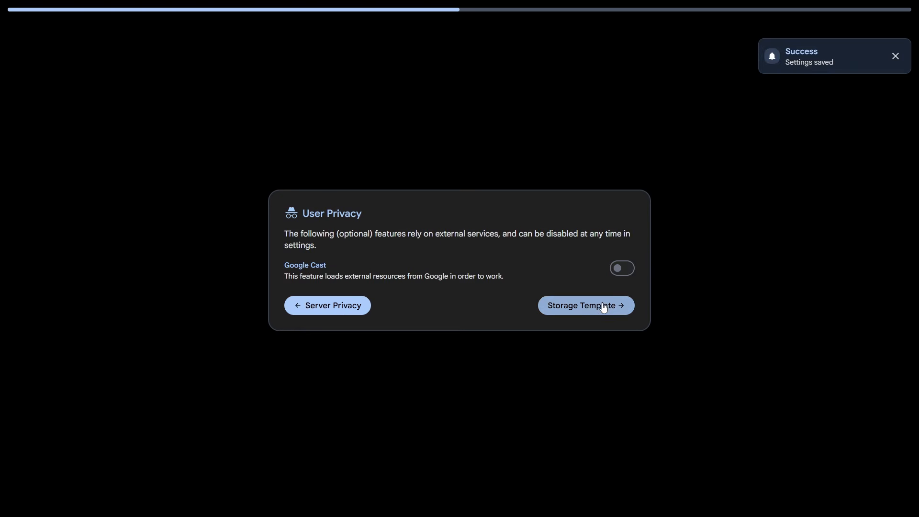
# - Leave Google Cast off, accept the defaults for the remaining onboarding pages and finish the setup
pyautogui.click(604, 308)
pyautogui.click(587, 315)
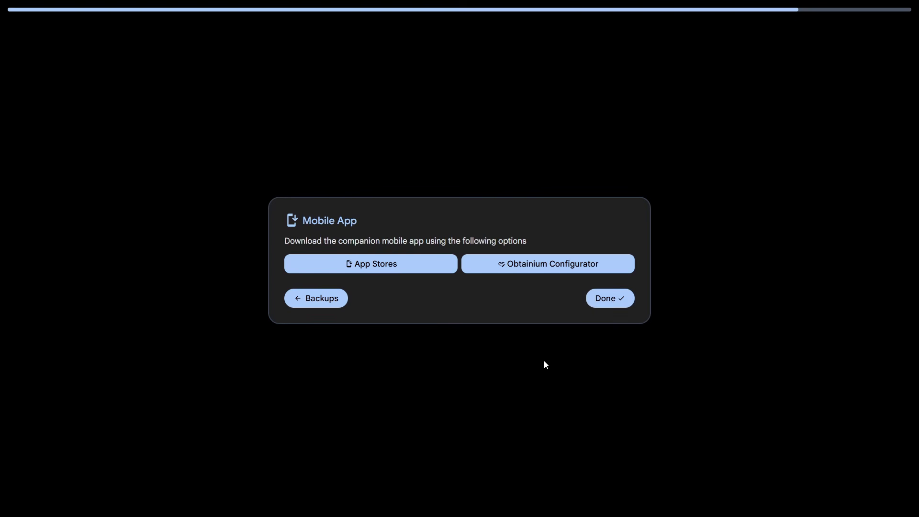
pyautogui.click(606, 302)
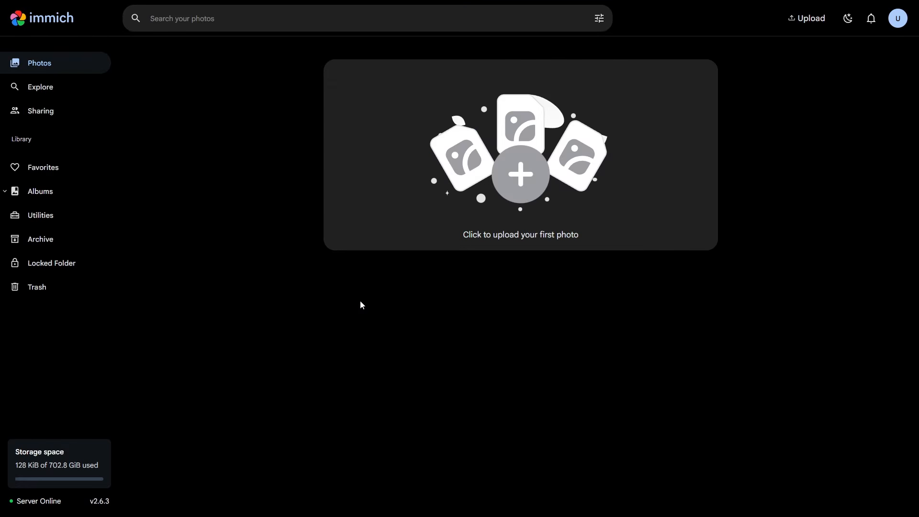